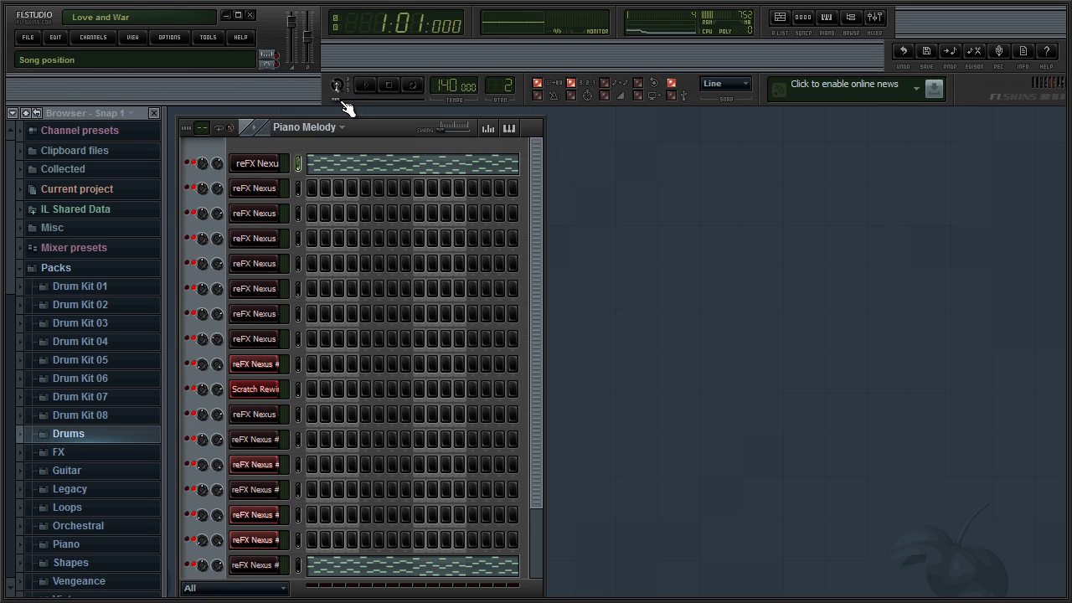
# Step: Play the whole song from the beginning, following the arrangement in the playlist to about bar 35, and close the playlist
pyautogui.click(339, 100)
pyautogui.click(366, 86)
pyautogui.press('F5')
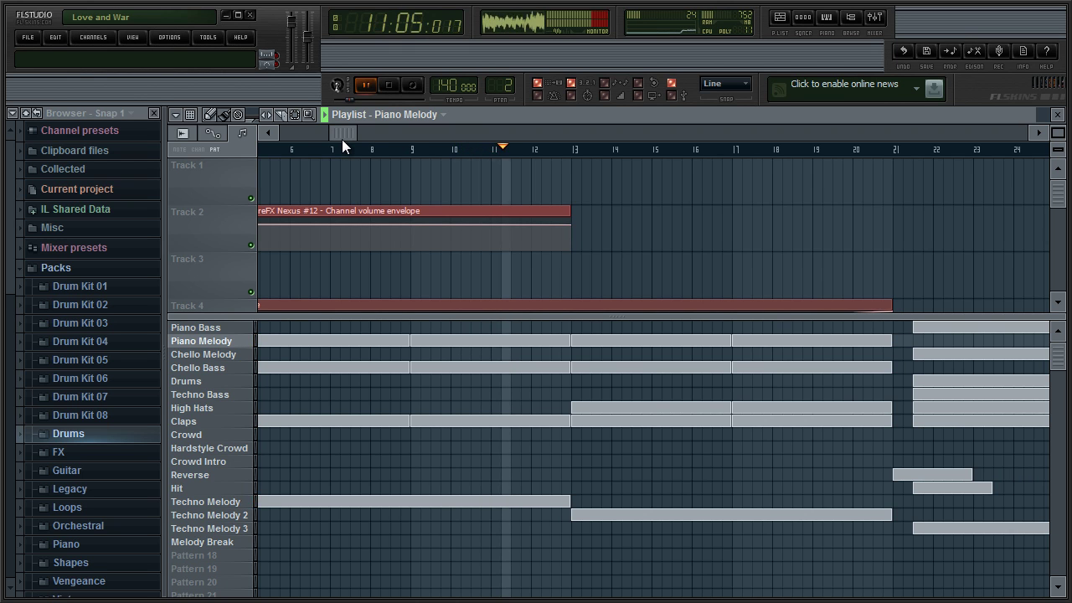
pyautogui.moveTo(339, 139); pyautogui.dragTo(389, 142)
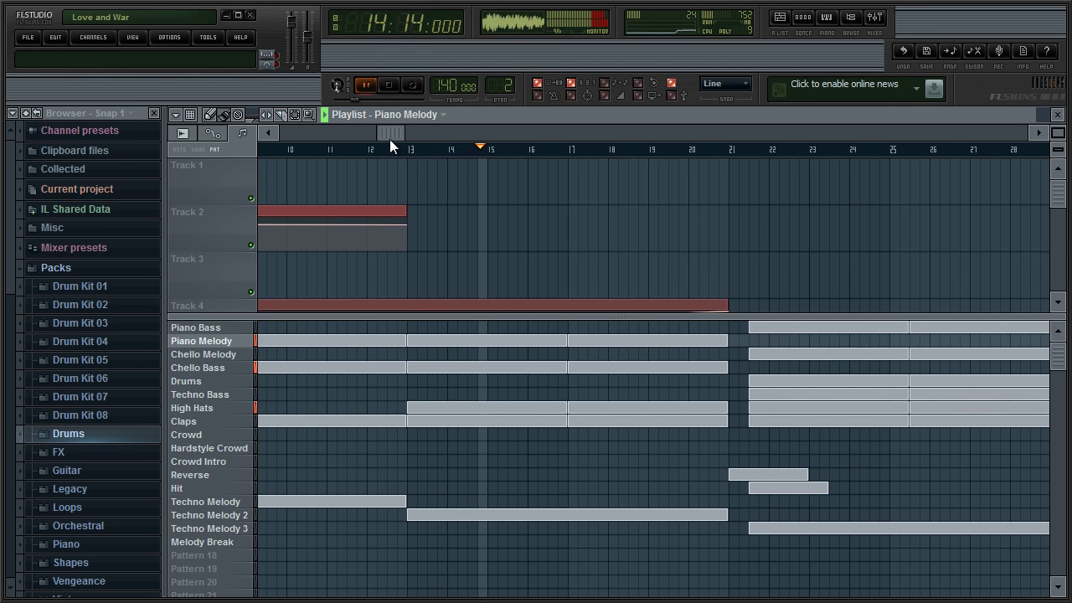
pyautogui.moveTo(389, 139); pyautogui.dragTo(438, 144)
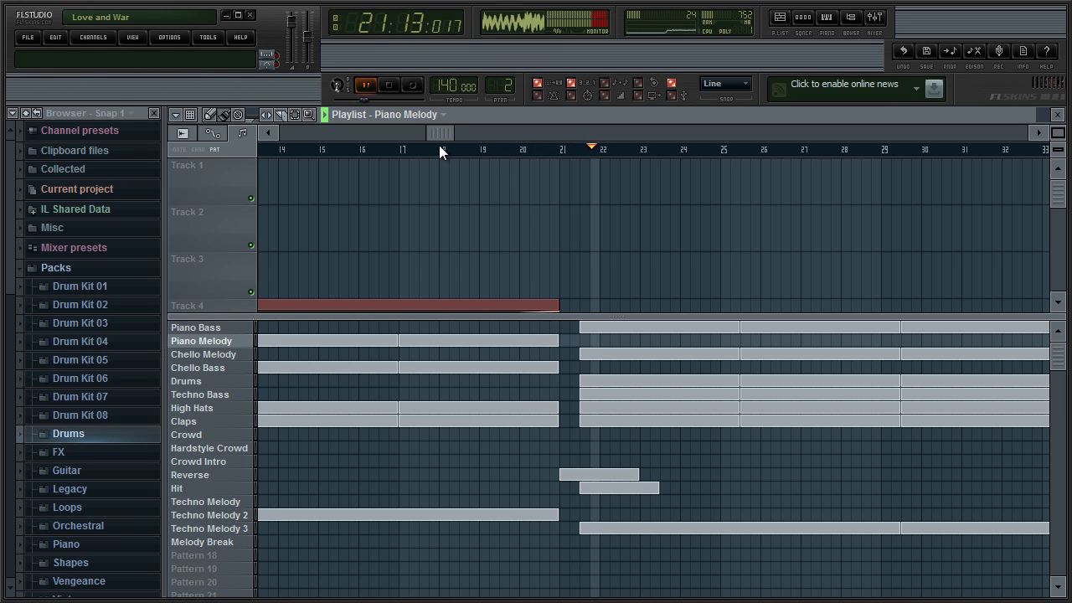
pyautogui.moveTo(439, 146); pyautogui.dragTo(536, 158)
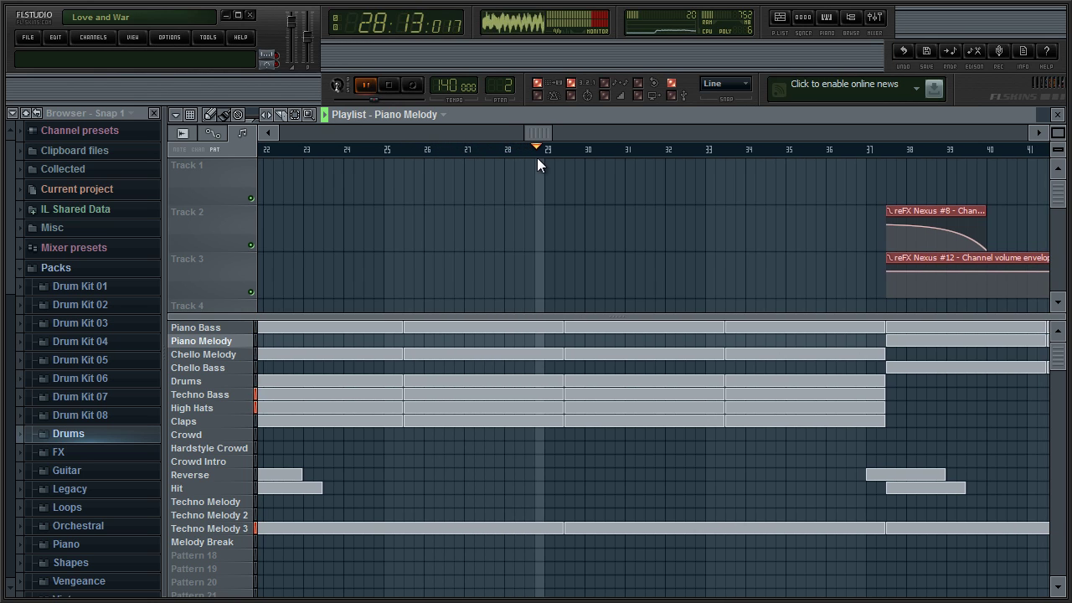
pyautogui.moveTo(537, 157); pyautogui.dragTo(573, 164)
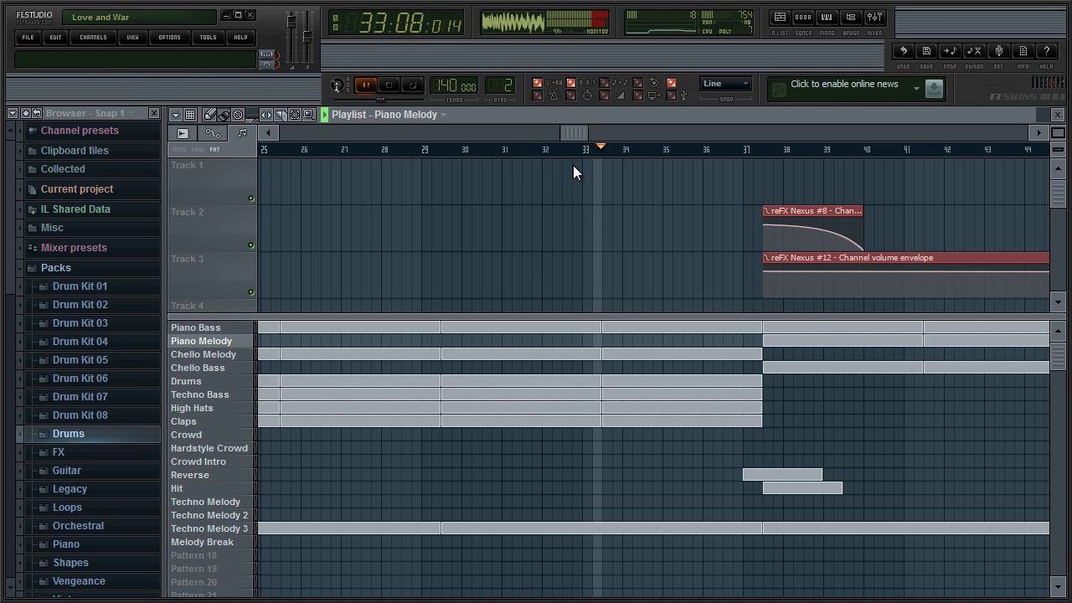
pyautogui.moveTo(573, 165); pyautogui.dragTo(613, 165)
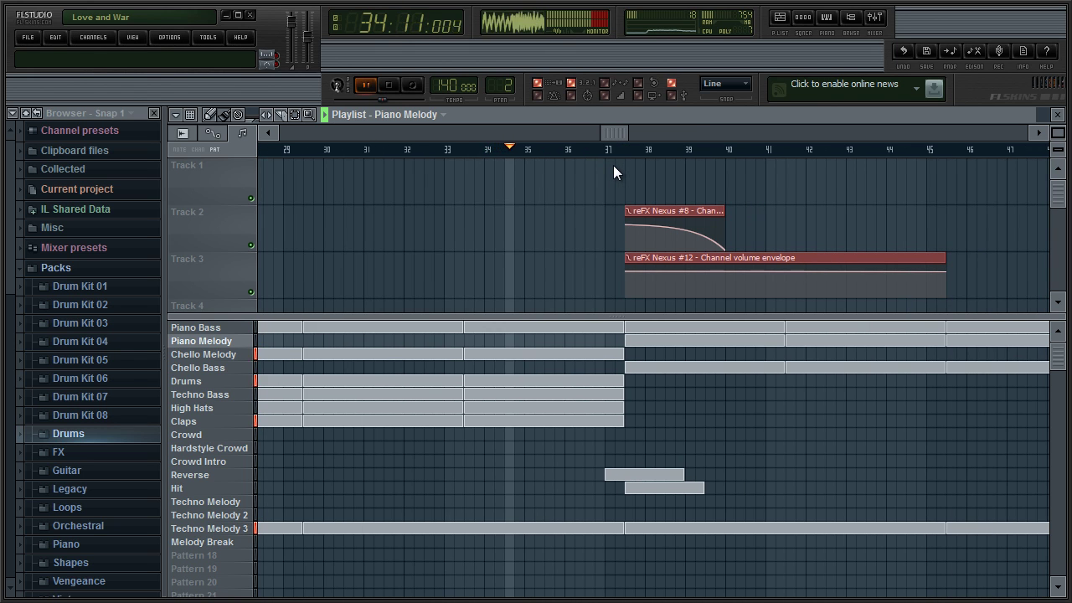
pyautogui.moveTo(613, 165); pyautogui.dragTo(631, 167)
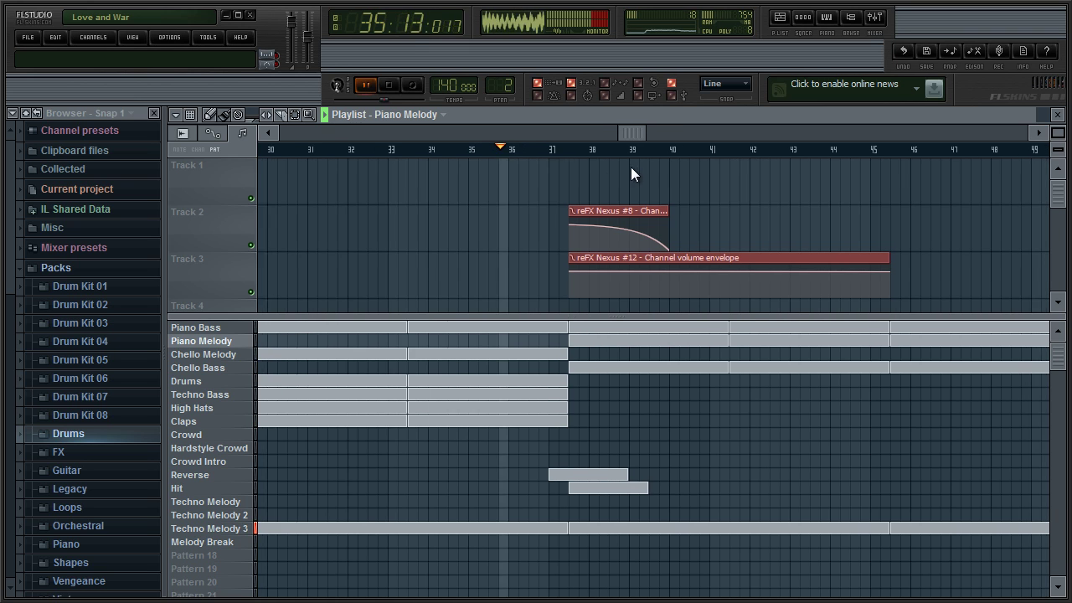
pyautogui.click(391, 87)
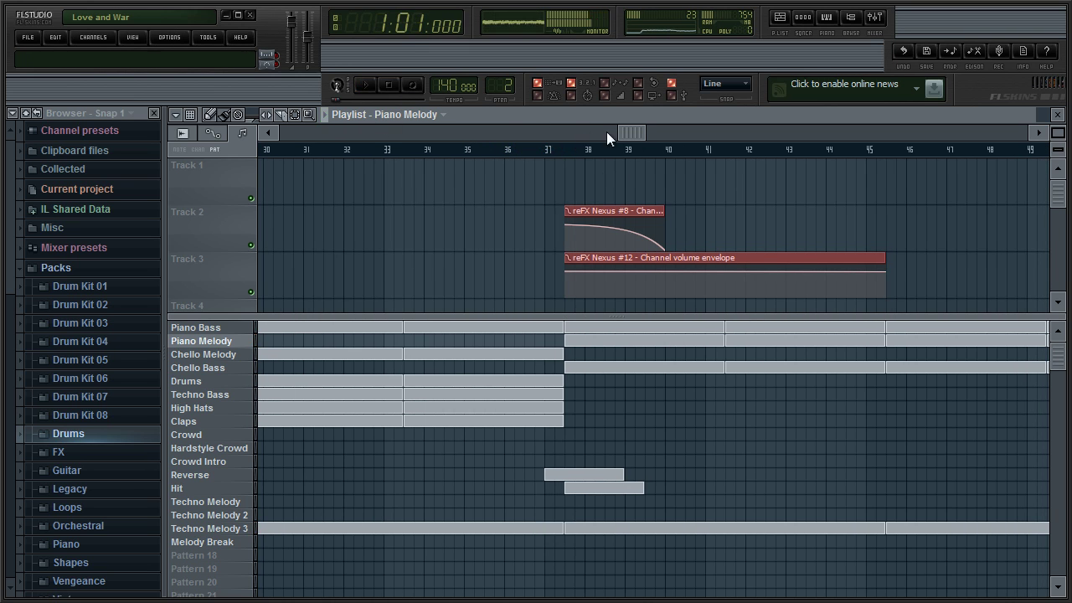
pyautogui.moveTo(636, 134); pyautogui.dragTo(219, 138)
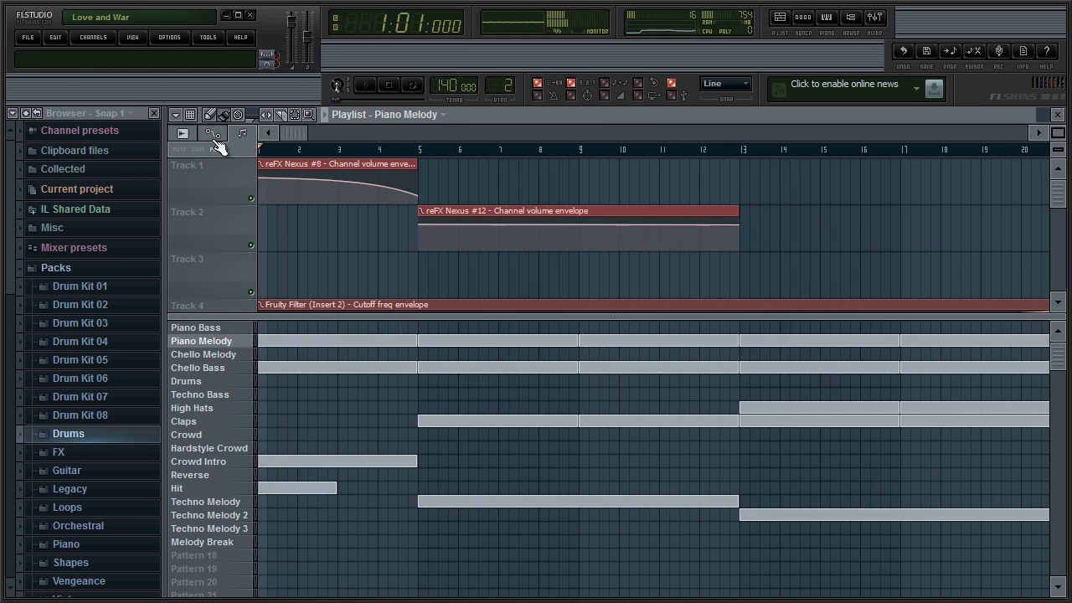
pyautogui.click(1057, 114)
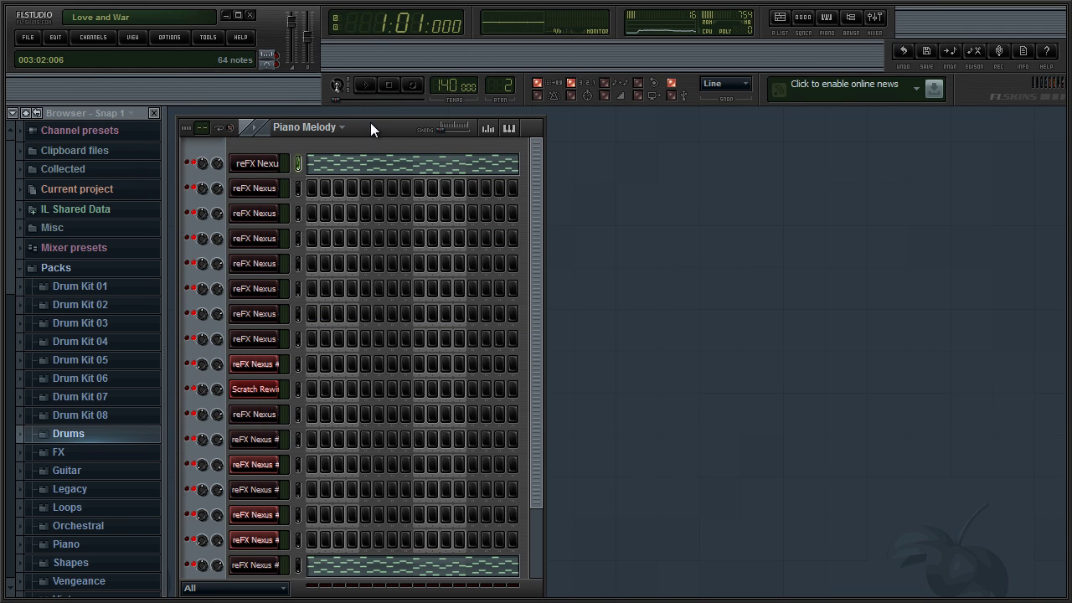
# Step: Select the Piano Bass pattern in the playlist and look over where its clips are placed in the arrangement
pyautogui.moveTo(370, 122); pyautogui.dragTo(374, 127)
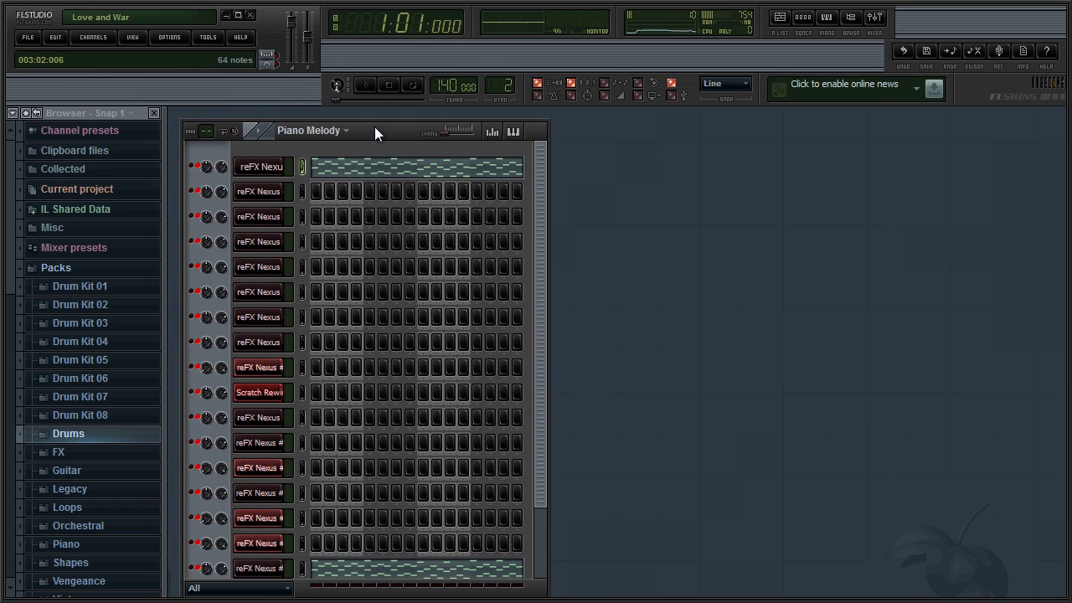
pyautogui.press('F5')
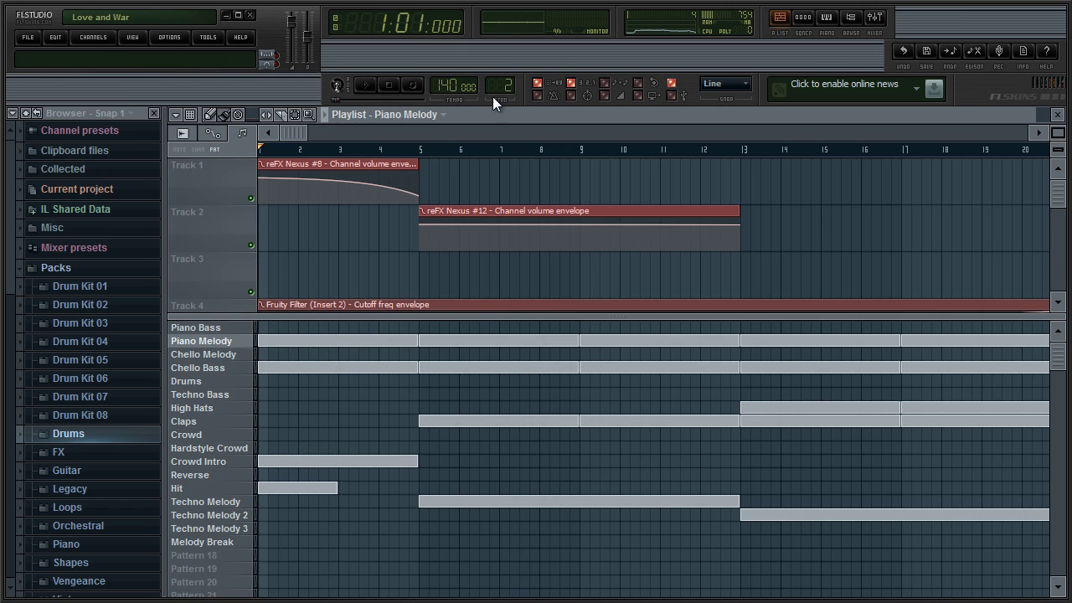
pyautogui.click(228, 328)
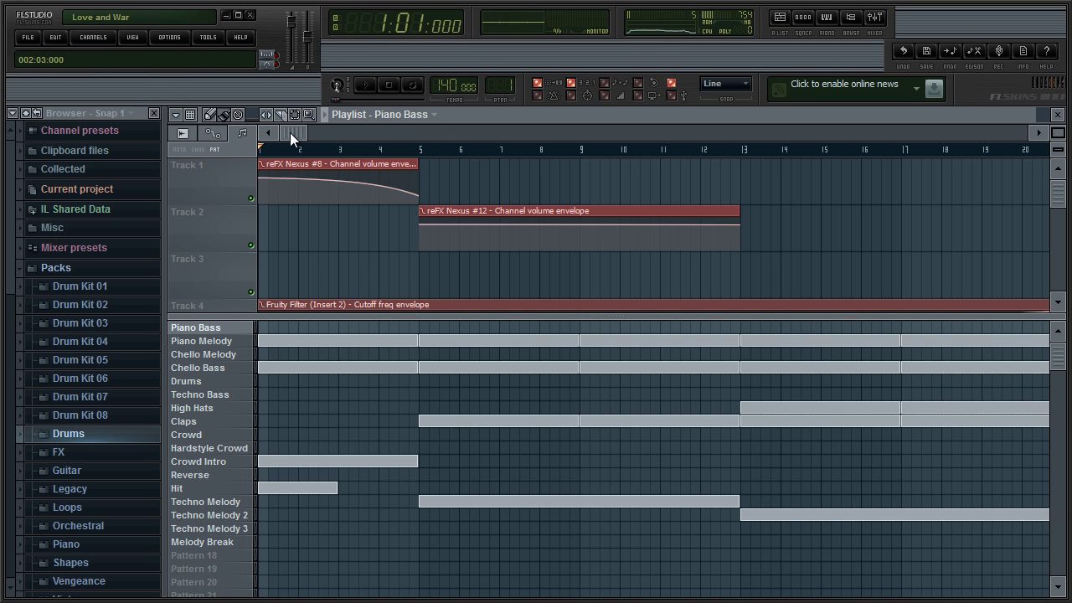
pyautogui.moveTo(289, 134); pyautogui.dragTo(554, 142)
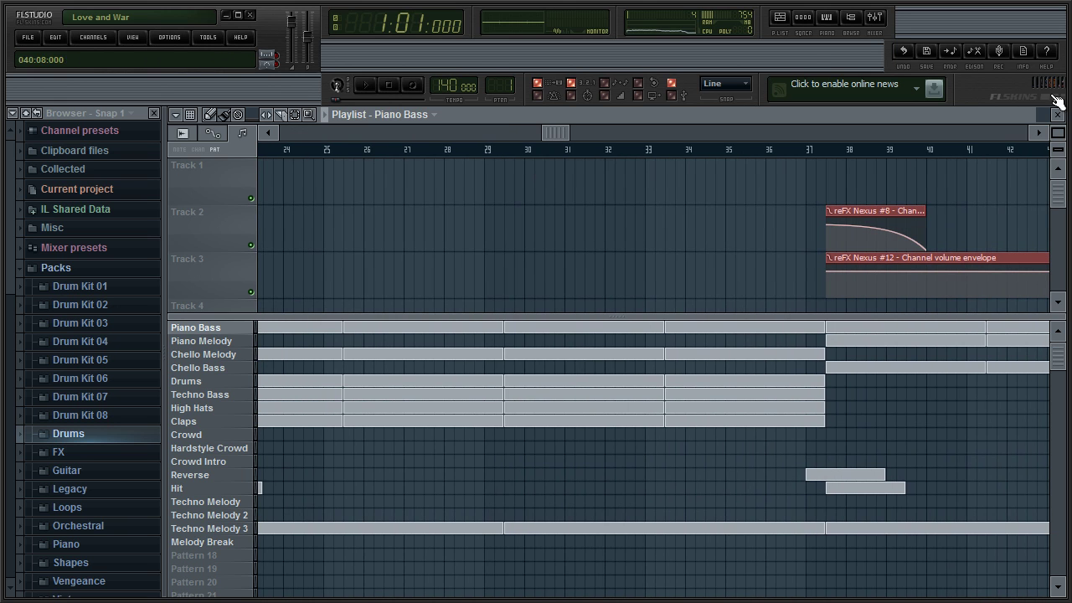
pyautogui.moveTo(534, 134); pyautogui.dragTo(289, 134)
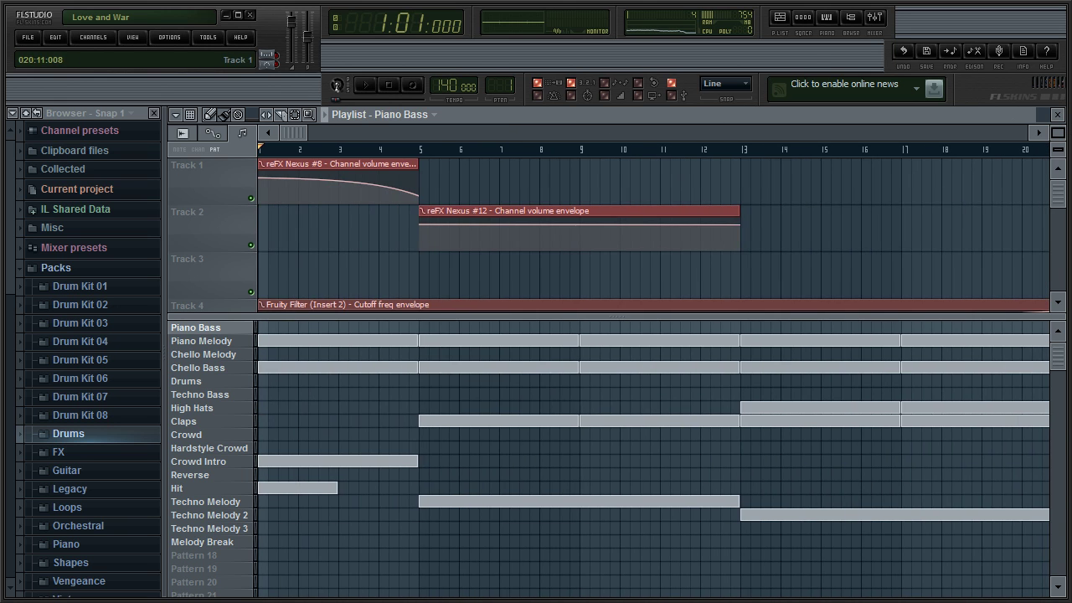
pyautogui.click(1057, 114)
# Step: Open the first reFX Nexus channel's Piano Bass notes in the piano roll and play the pattern in pattern mode
pyautogui.rightClick(275, 167)
pyautogui.click(299, 169)
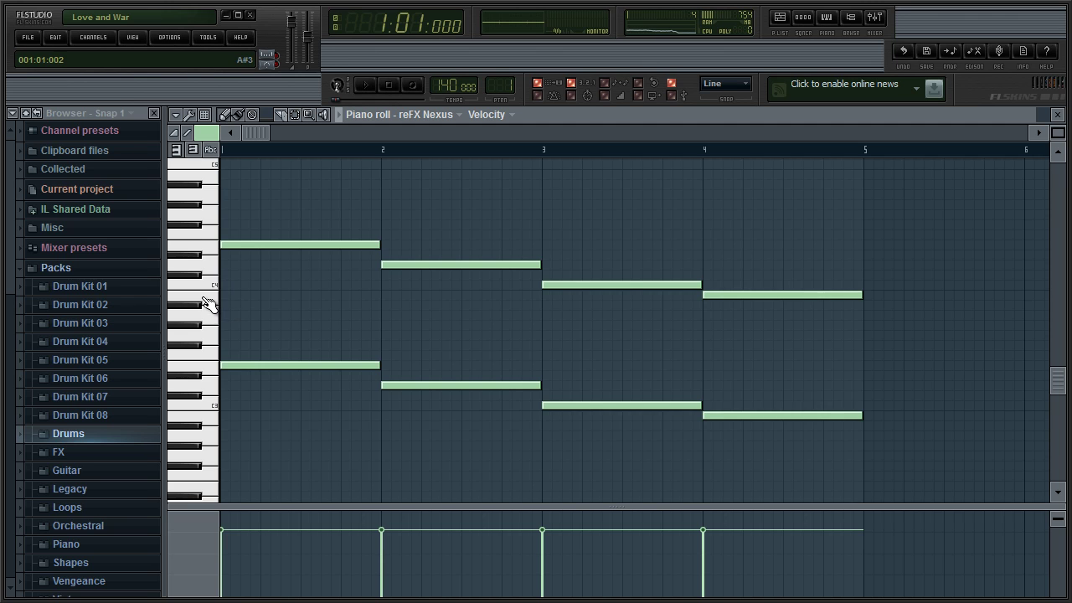
pyautogui.click(368, 87)
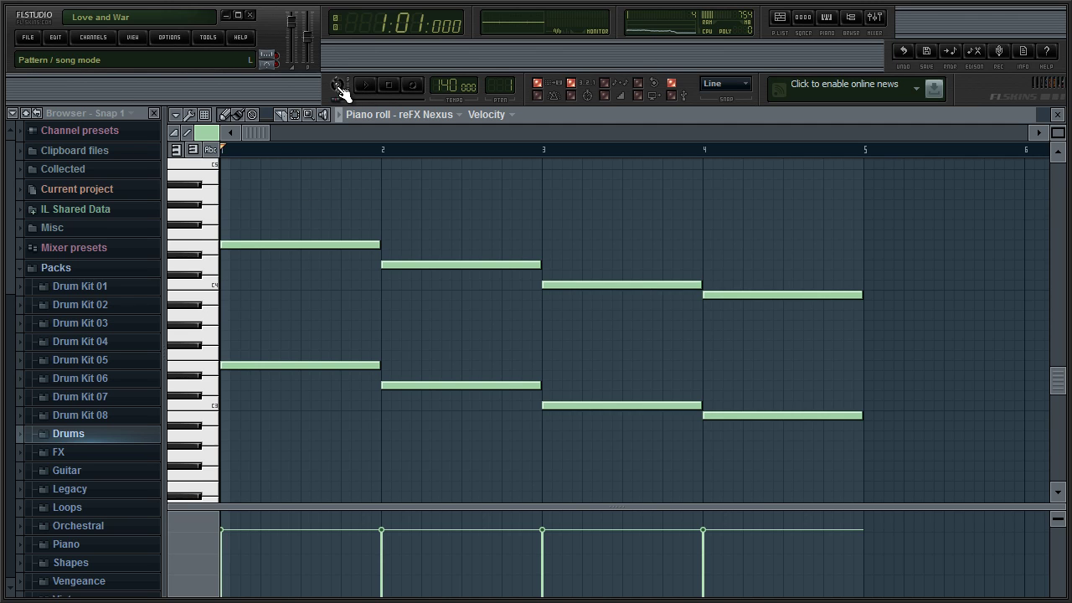
pyautogui.click(369, 87)
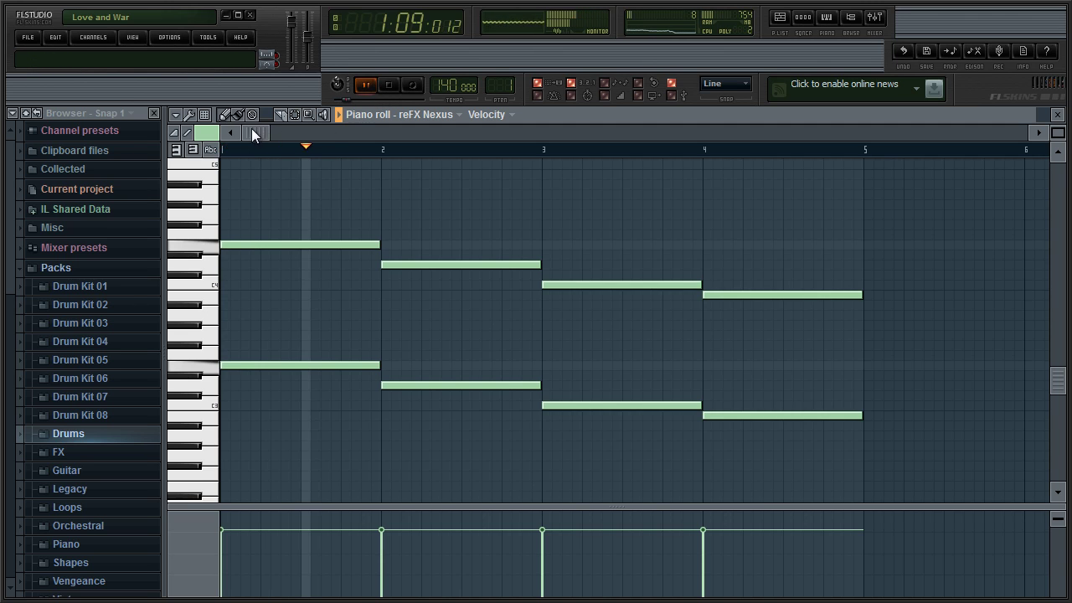
pyautogui.moveTo(252, 132); pyautogui.dragTo(225, 139)
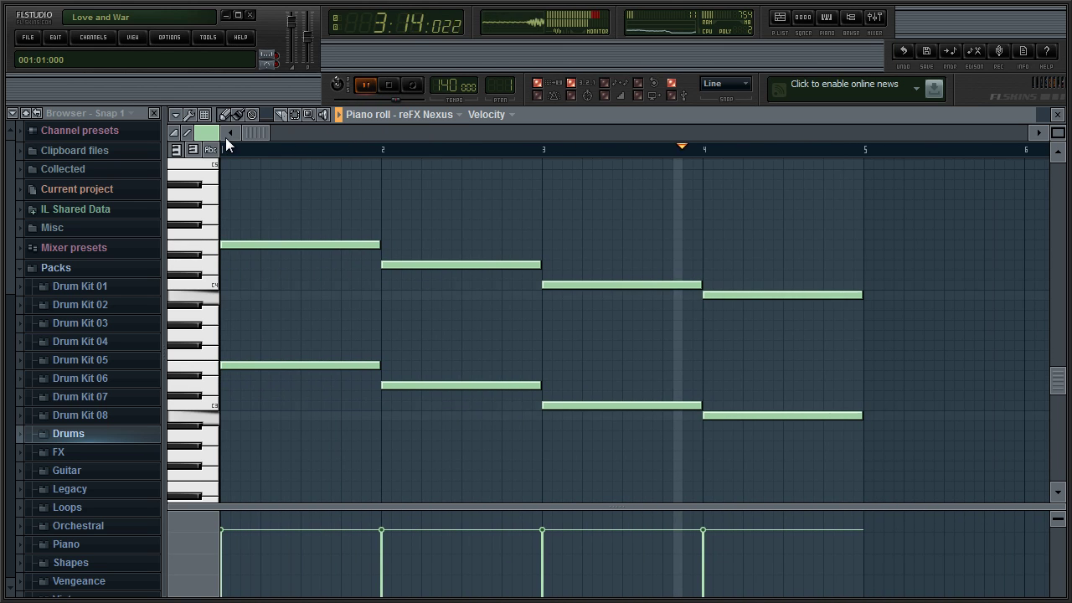
pyautogui.click(389, 84)
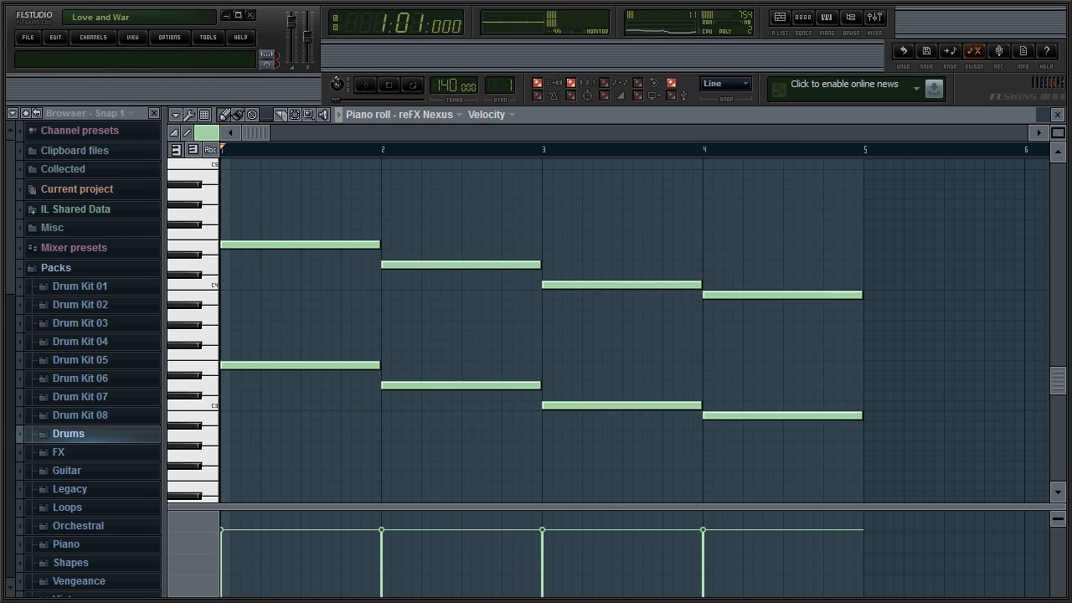
pyautogui.click(1058, 115)
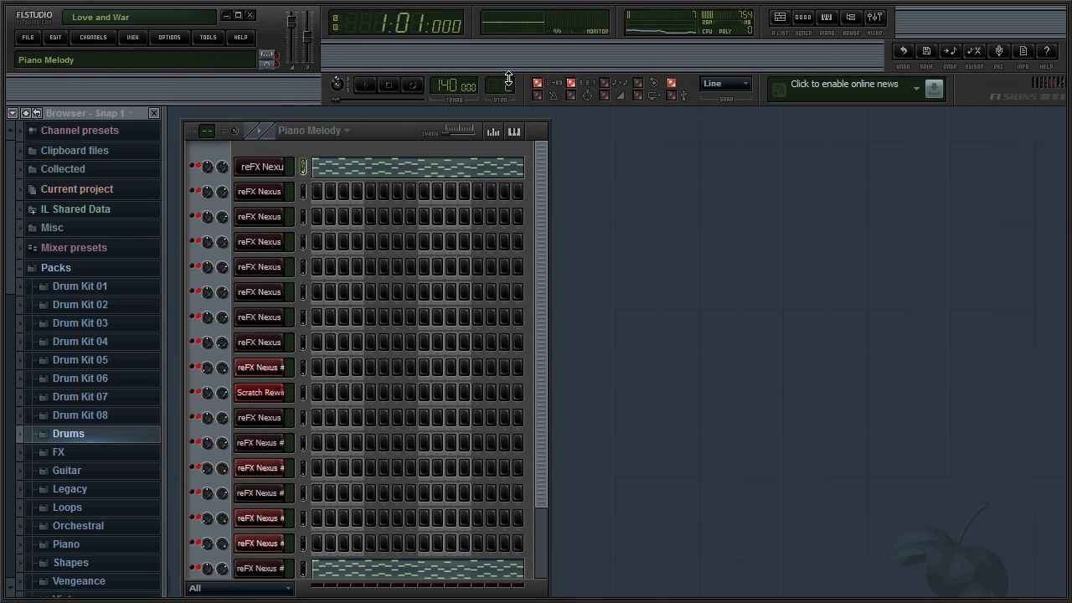
# Step: Switch to the Piano Melody pattern, open the first reFX Nexus channel's notes in the piano roll and play them
pyautogui.rightClick(279, 178)
pyautogui.click(313, 165)
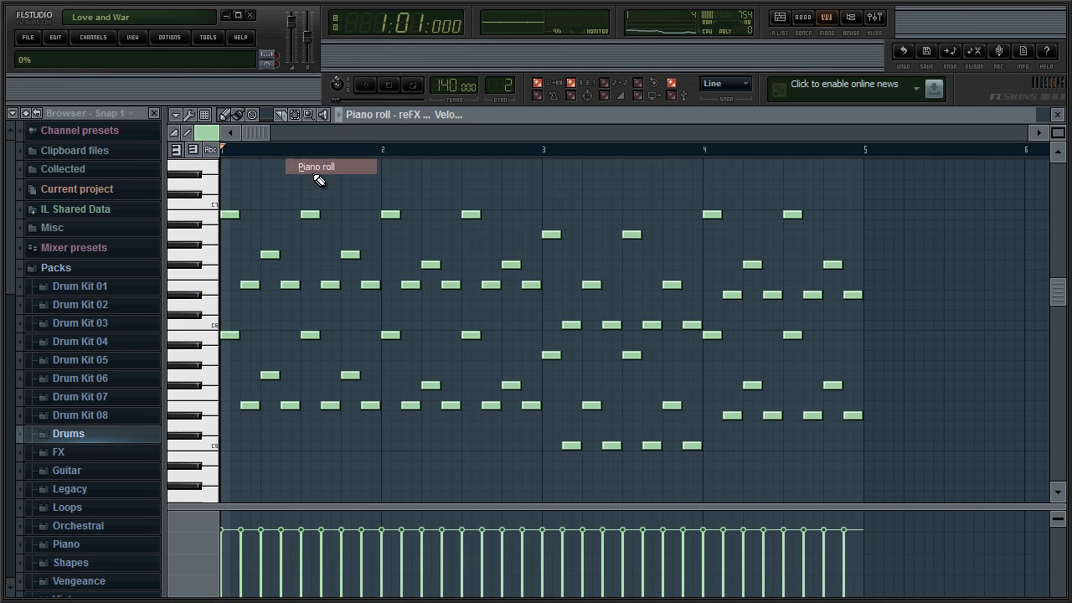
pyautogui.click(365, 87)
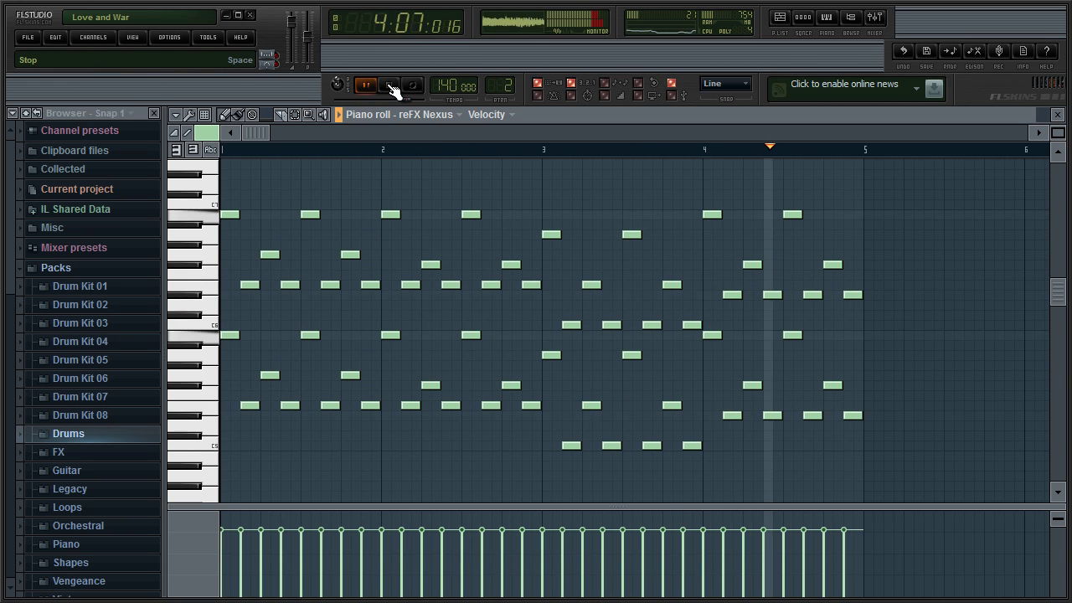
pyautogui.click(390, 87)
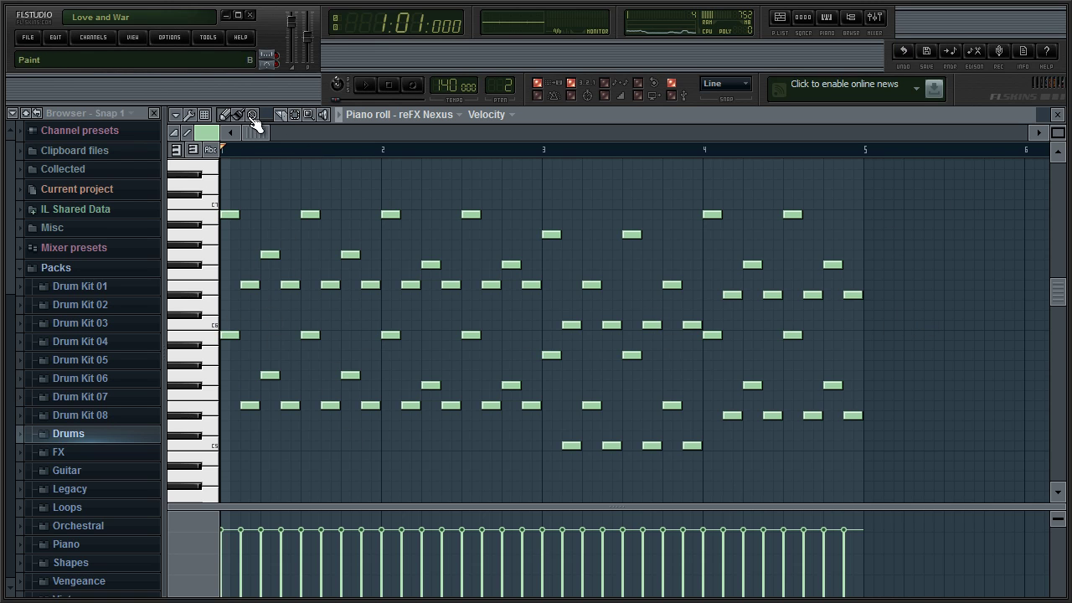
# Step: Select the upper-octave notes of the piano melody to set them apart from the lower octave, and close the piano roll
pyautogui.click(281, 115)
pyautogui.moveTo(241, 160); pyautogui.dragTo(972, 337)
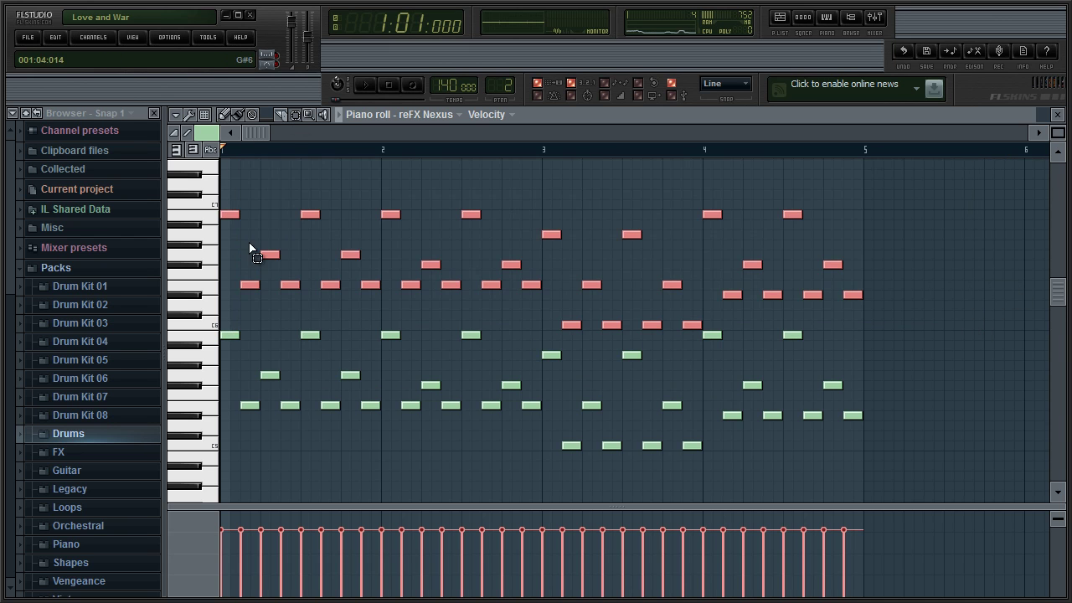
pyautogui.click(1058, 115)
# Step: View the Piano Melody notes of the reFX Nexus #11 channel in the piano roll
pyautogui.rightClick(266, 577)
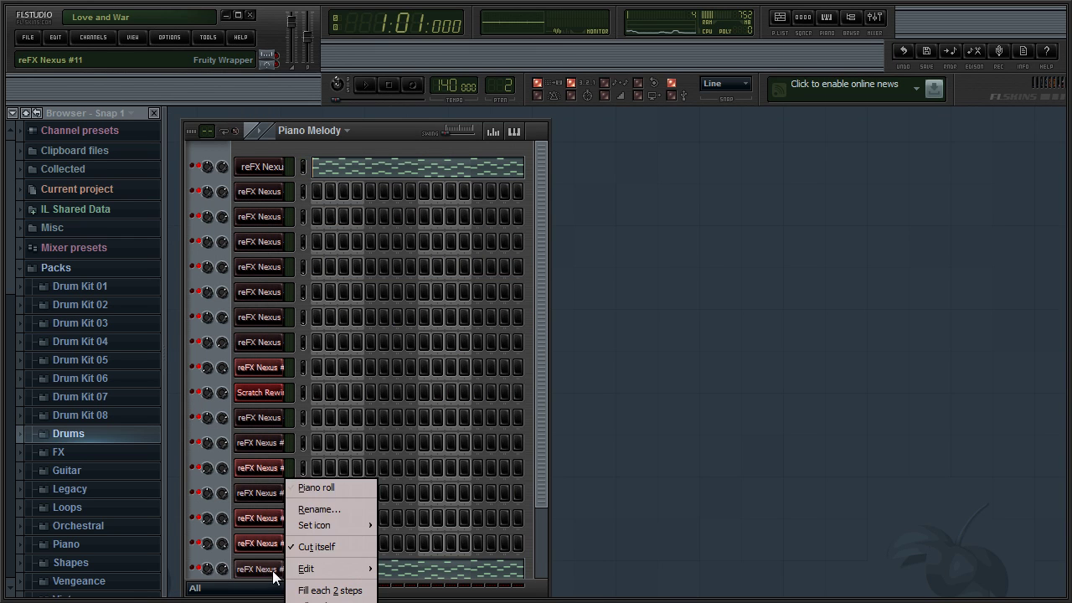
pyautogui.click(323, 489)
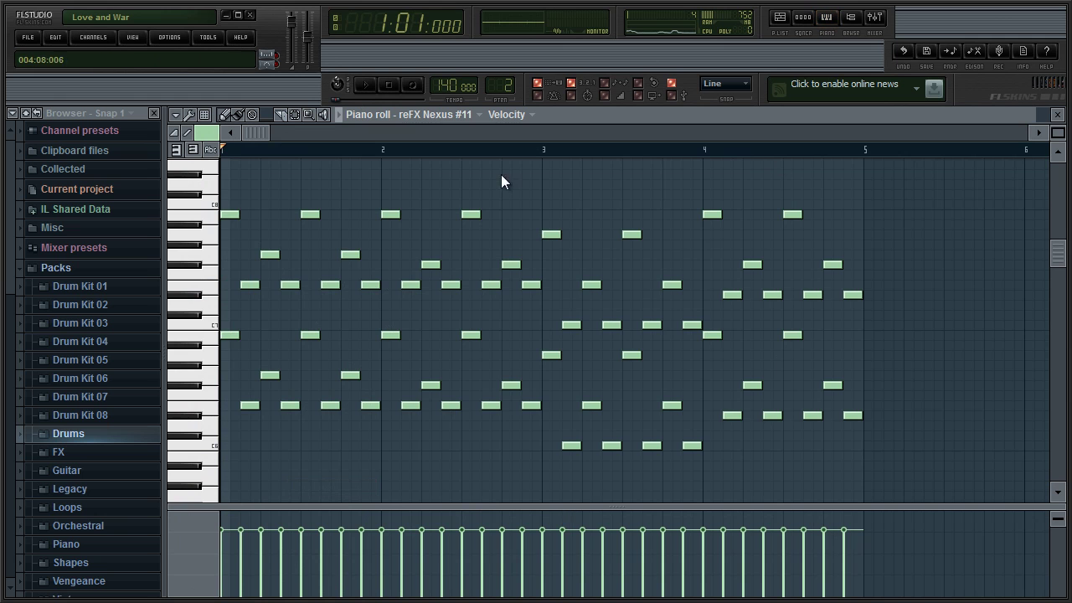
pyautogui.click(1058, 116)
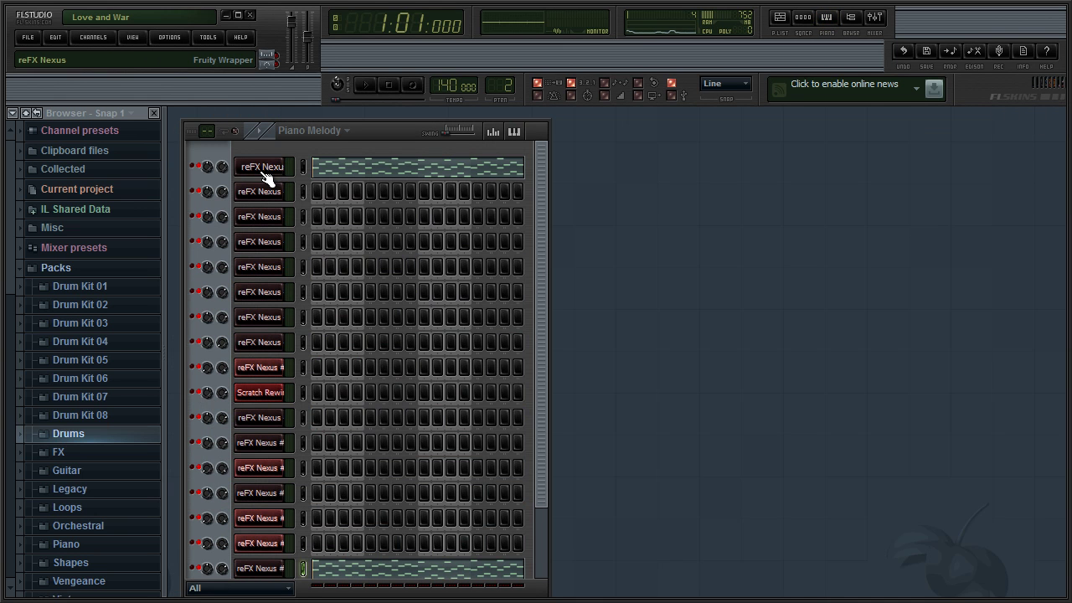
# Step: Open the first reFX Nexus channel's plugin and check which preset the piano melody uses
pyautogui.click(263, 171)
pyautogui.moveTo(708, 175); pyautogui.dragTo(671, 157)
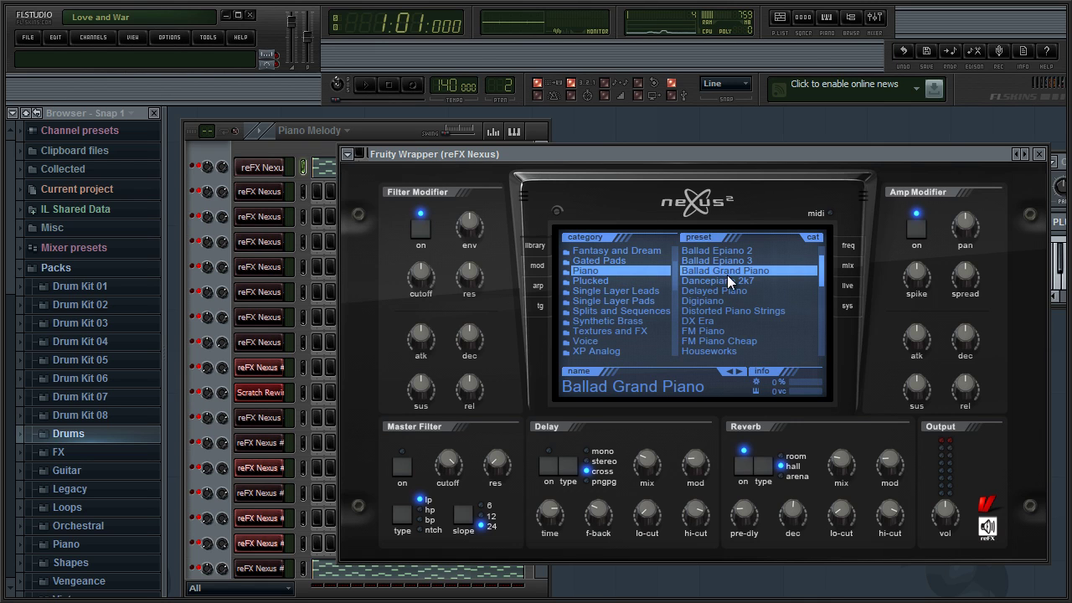
pyautogui.click(1041, 156)
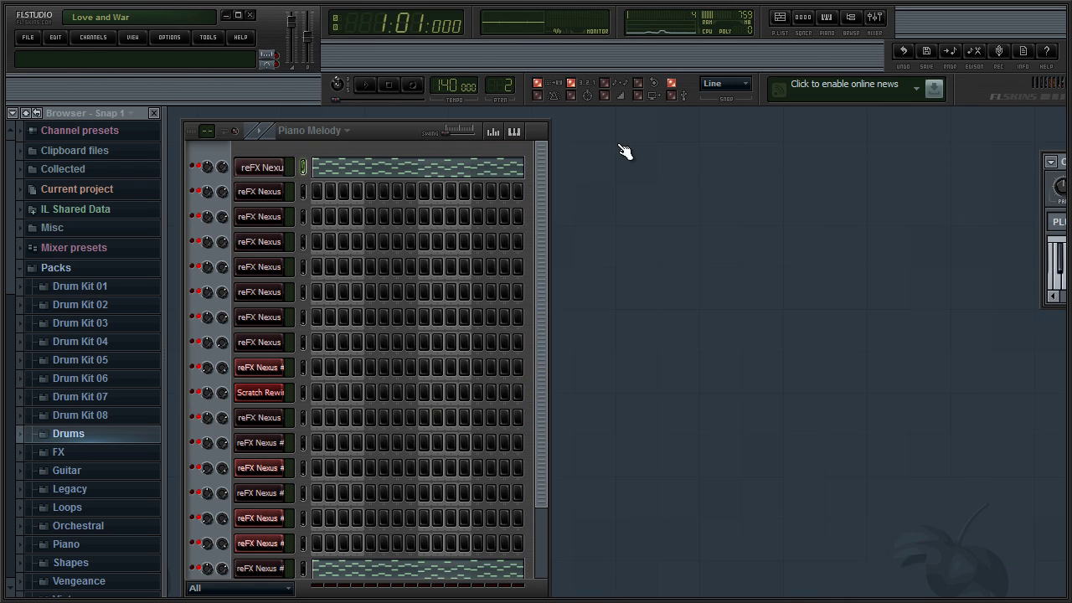
# Step: Open the reFX Nexus #11 plugin, bring its window fully into view and check which preset is loaded
pyautogui.click(261, 569)
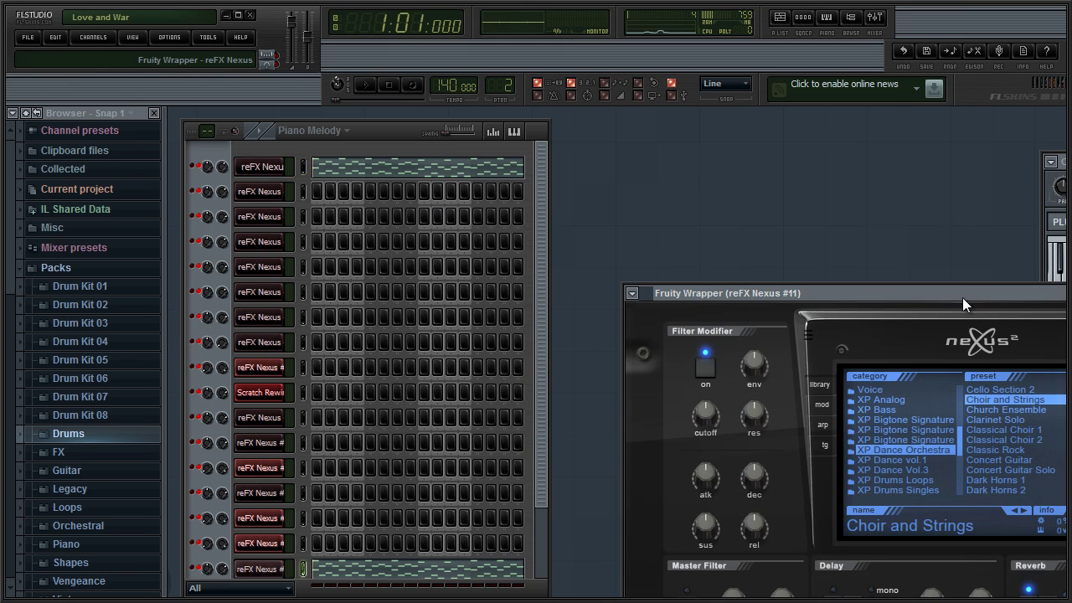
pyautogui.moveTo(962, 293); pyautogui.dragTo(596, 159)
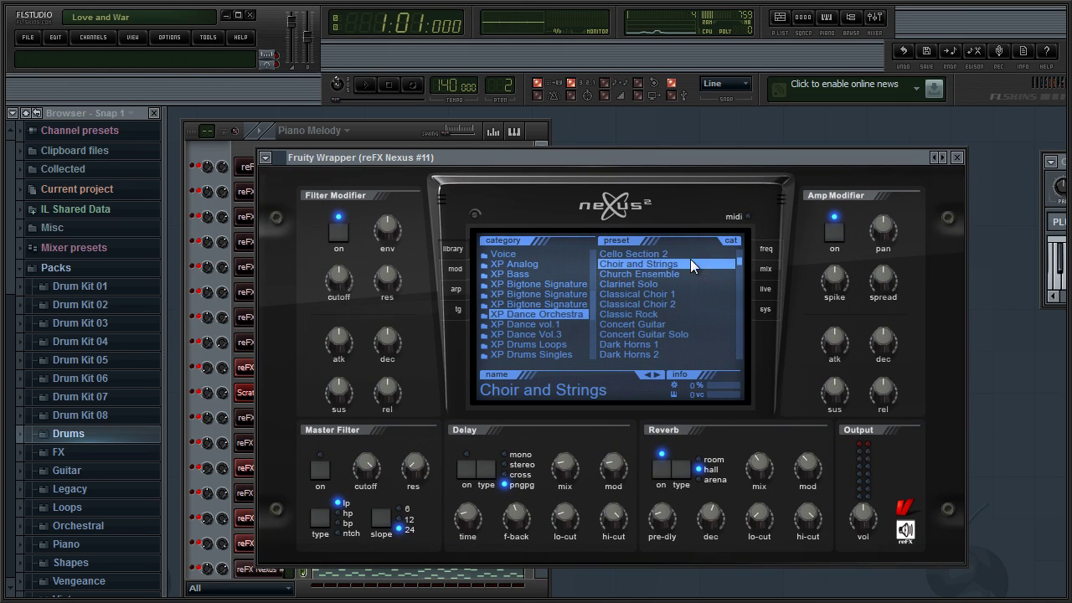
pyautogui.click(957, 158)
# Step: Switch to the Piano Bass pattern and check the category and preset loaded in its reFX Nexus plugin
pyautogui.scroll(-1, 500, 86)
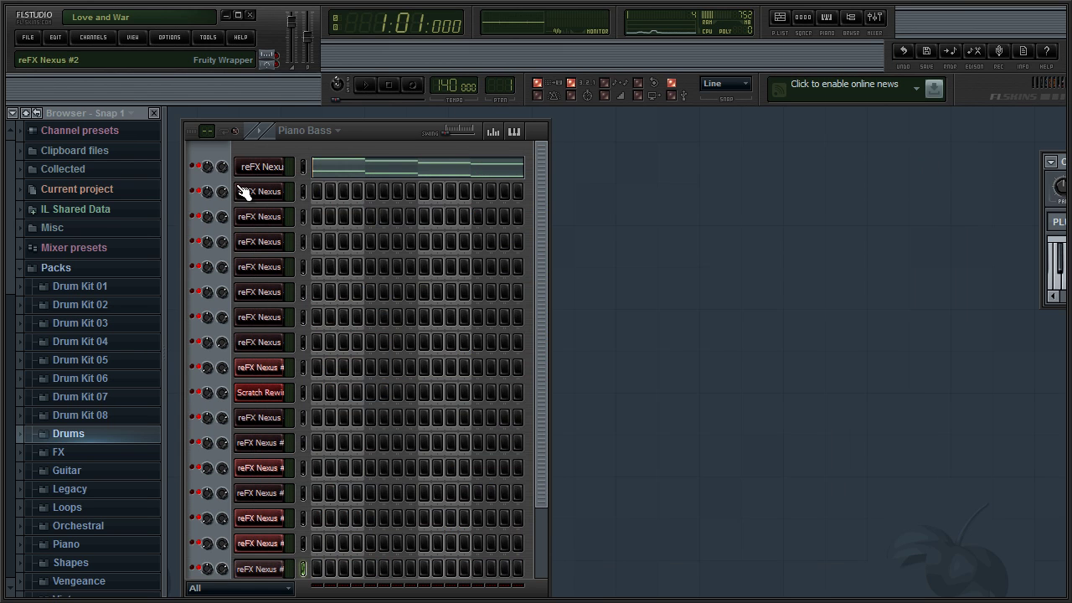
pyautogui.click(259, 170)
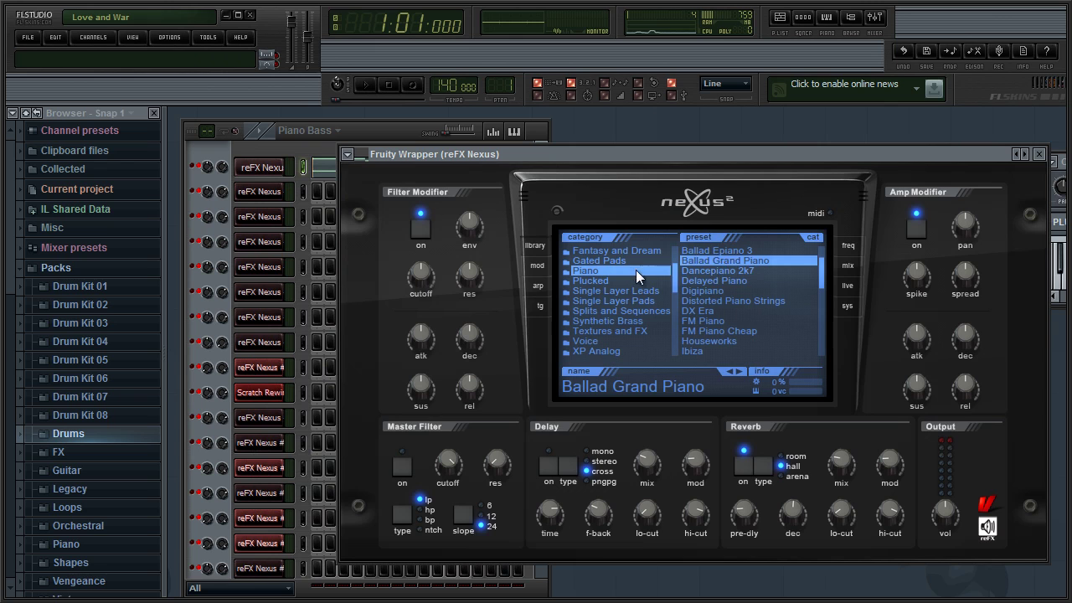
pyautogui.click(1039, 155)
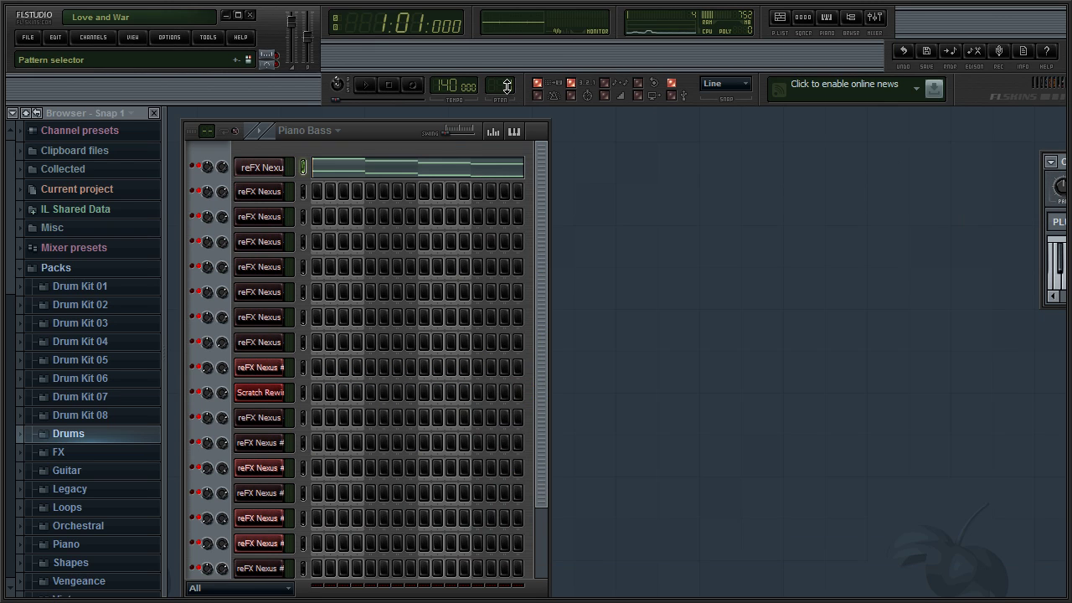
# Step: Switch to the Chello Melody pattern and view its reFX Nexus #2 notes in the piano roll
pyautogui.scroll(2, 507, 86)
pyautogui.press('F5')
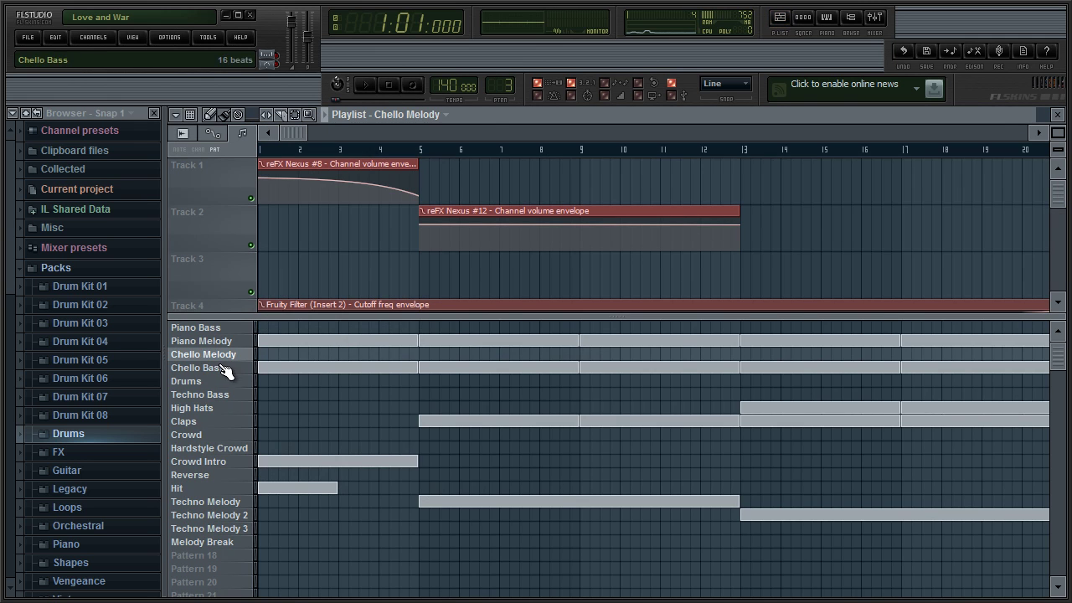
pyautogui.click(1058, 115)
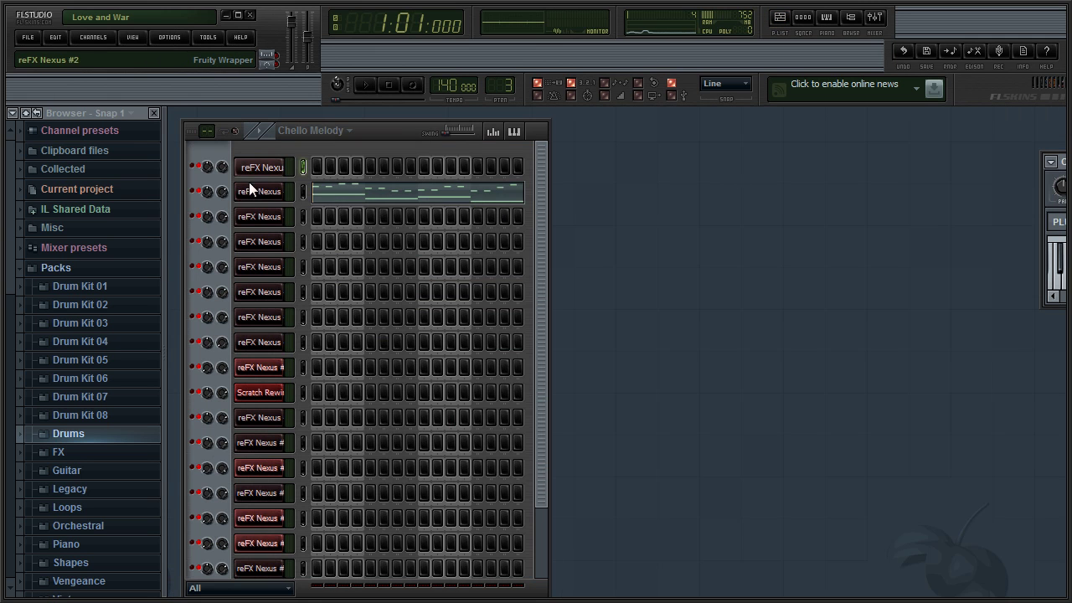
pyautogui.rightClick(264, 192)
pyautogui.click(354, 196)
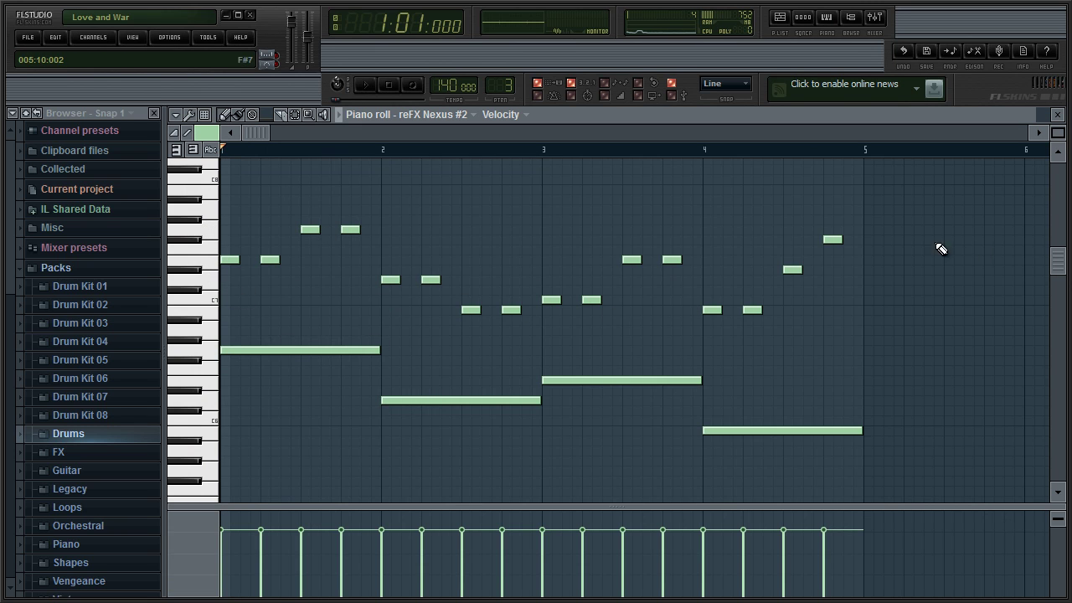
# Step: Play back the Chello Melody notes, stop playback and close the piano roll
pyautogui.click(368, 86)
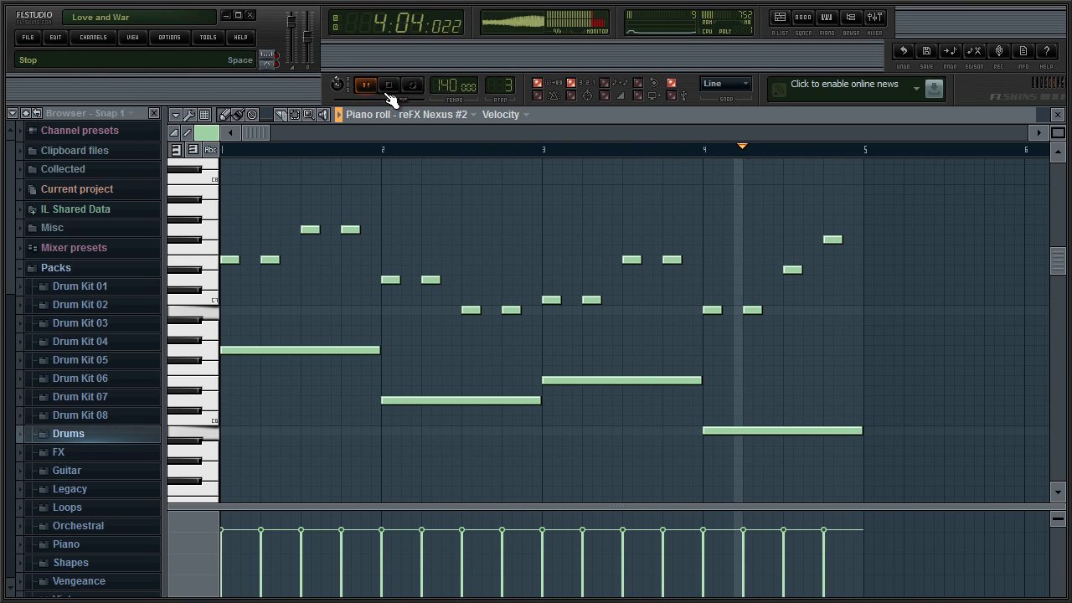
pyautogui.click(389, 87)
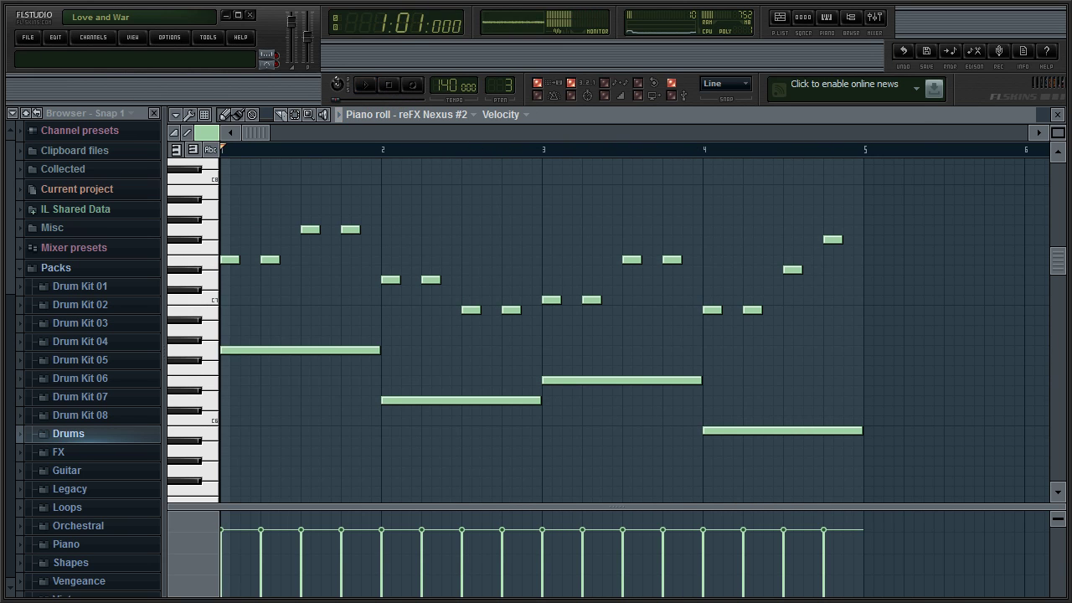
pyautogui.press('F7')
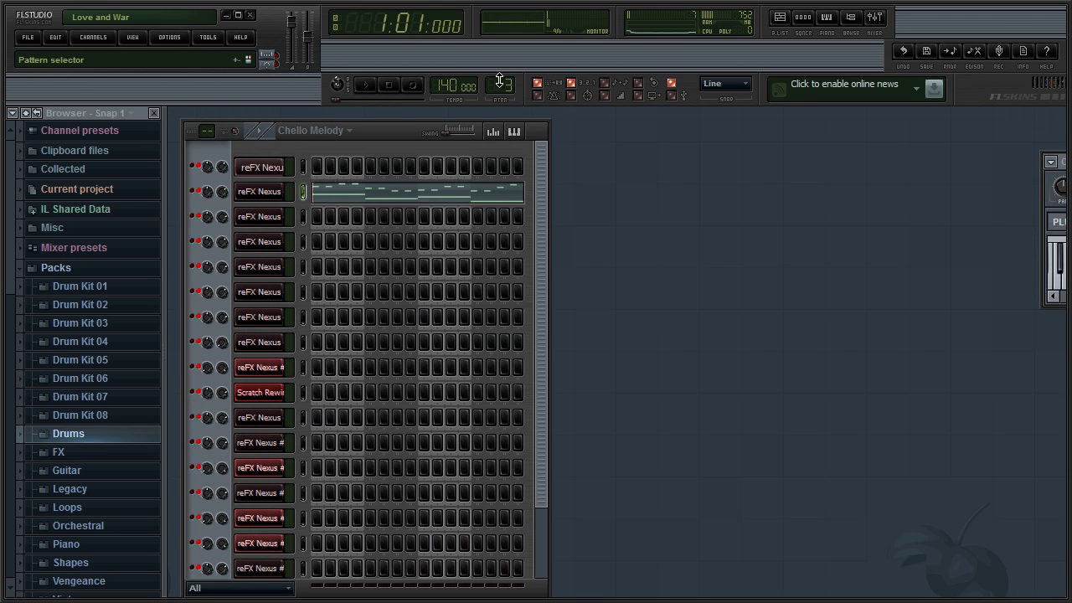
# Step: Switch to the Chello Bass pattern and view its reFX Nexus #2 notes in the piano roll
pyautogui.press('F5')
pyautogui.click(205, 368)
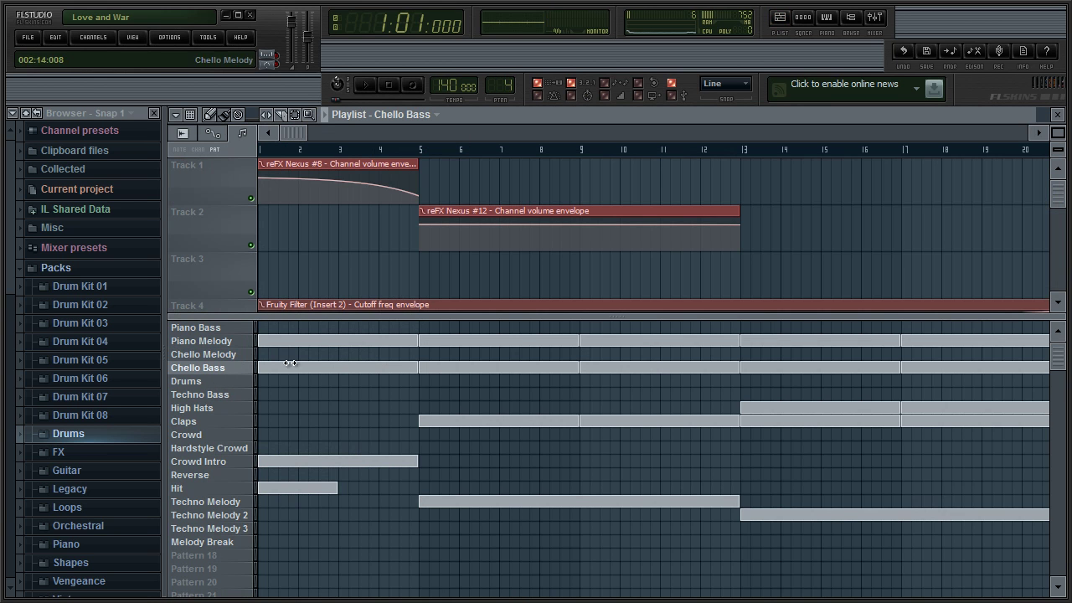
pyautogui.click(1057, 114)
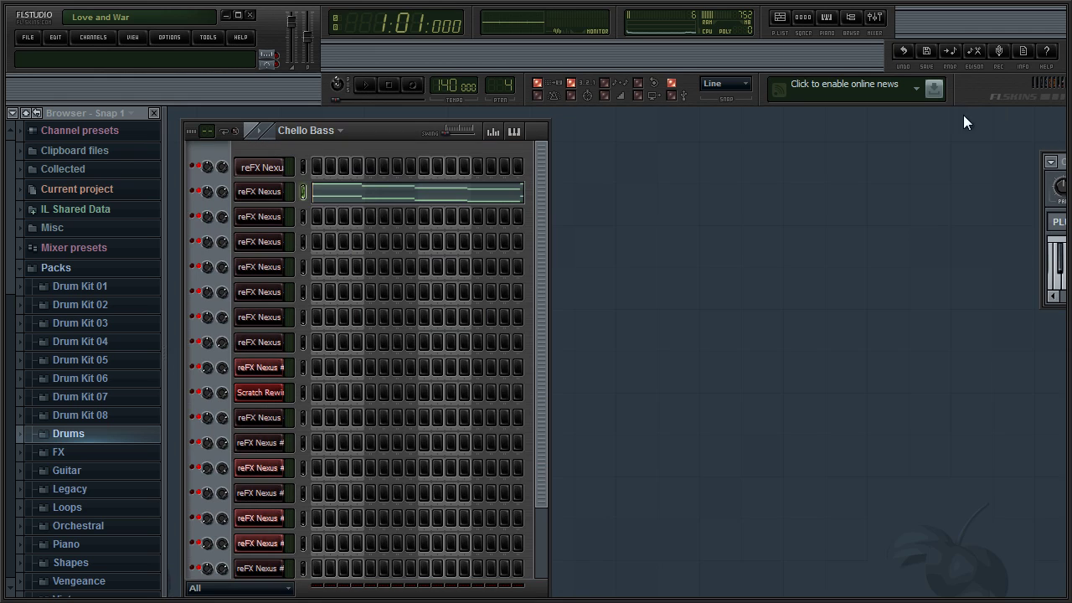
pyautogui.rightClick(272, 192)
pyautogui.click(322, 191)
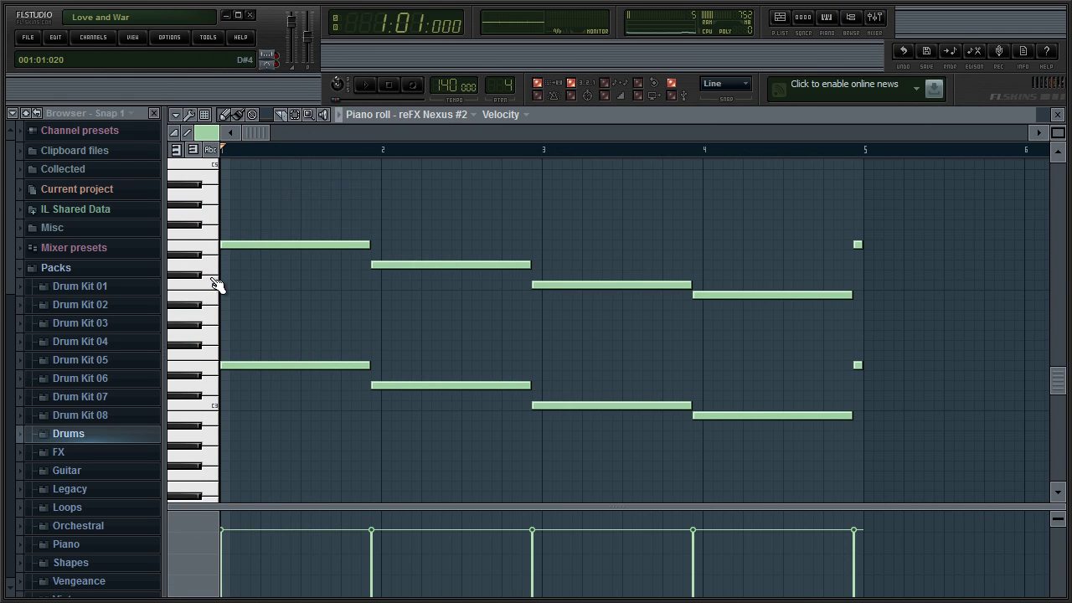
# Step: Listen to the Chello Bass notes, stop playback and leave the piano roll
pyautogui.click(365, 86)
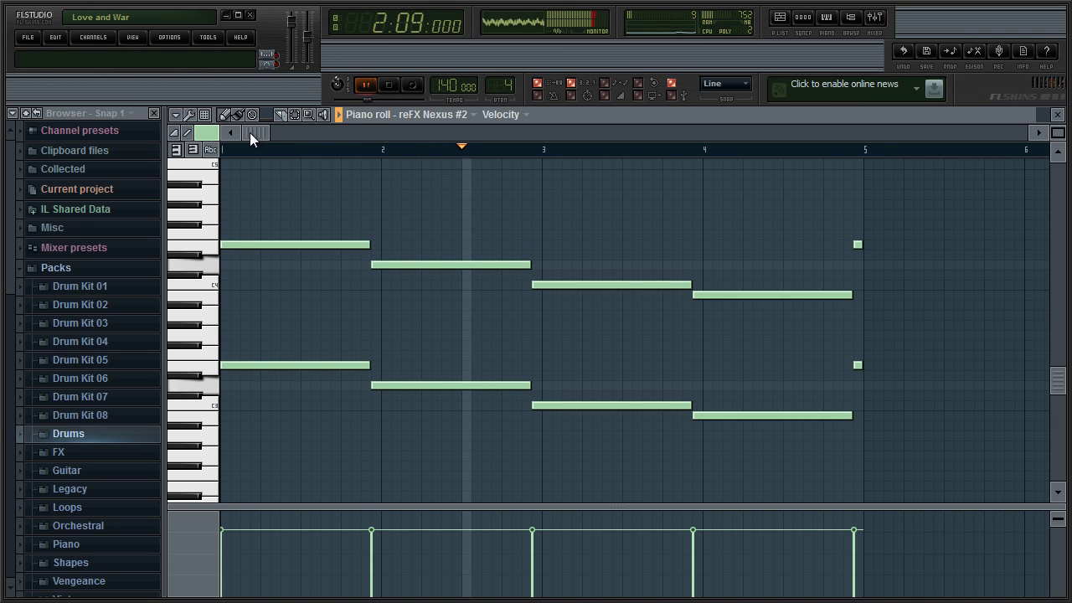
pyautogui.click(389, 90)
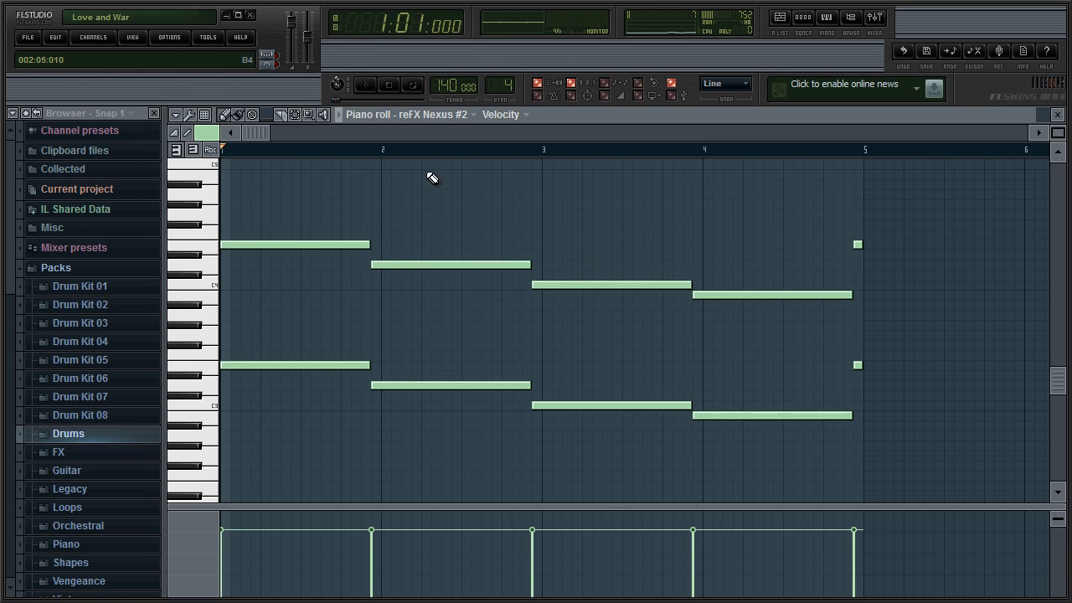
pyautogui.scroll(3, 771, 323)
pyautogui.scroll(-1, 955, 265)
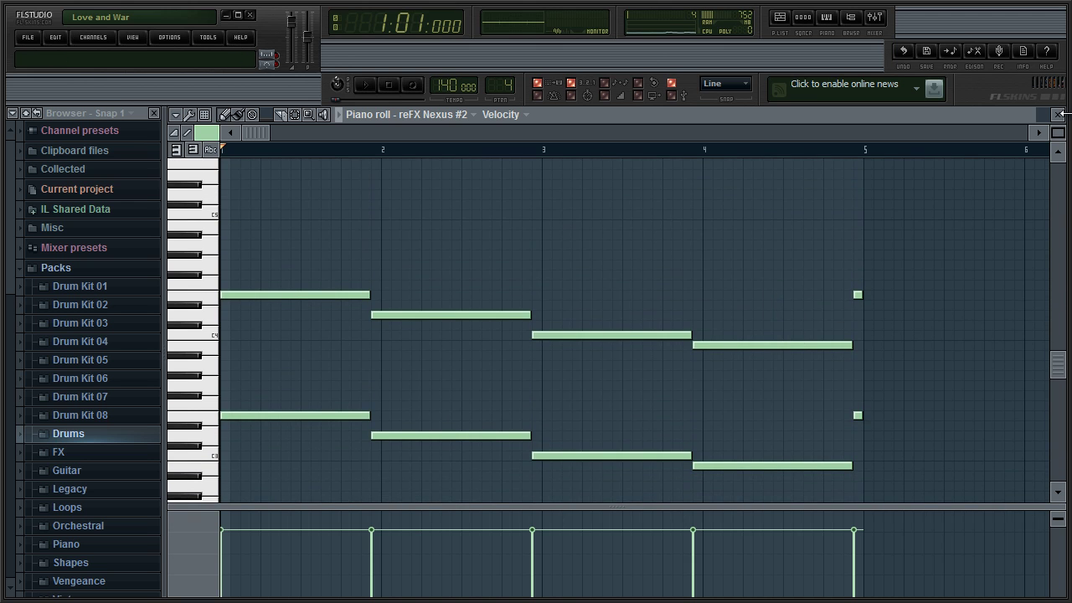
pyautogui.click(1060, 114)
# Step: Open the reFX Nexus #2 plugin, bring its window fully into view and check which cello preset is loaded
pyautogui.click(284, 191)
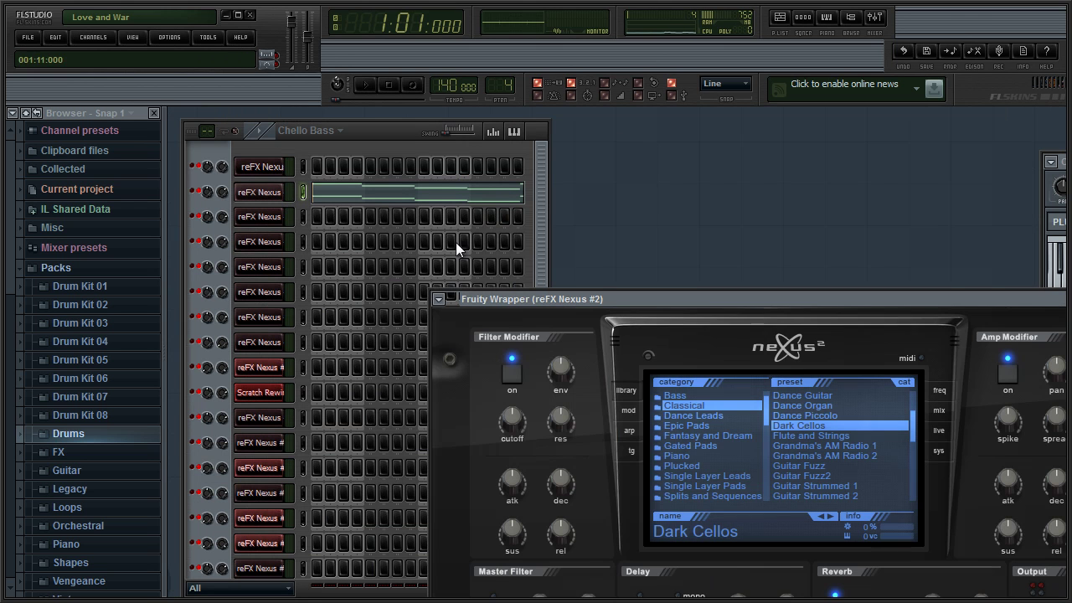
pyautogui.moveTo(761, 307); pyautogui.dragTo(647, 154)
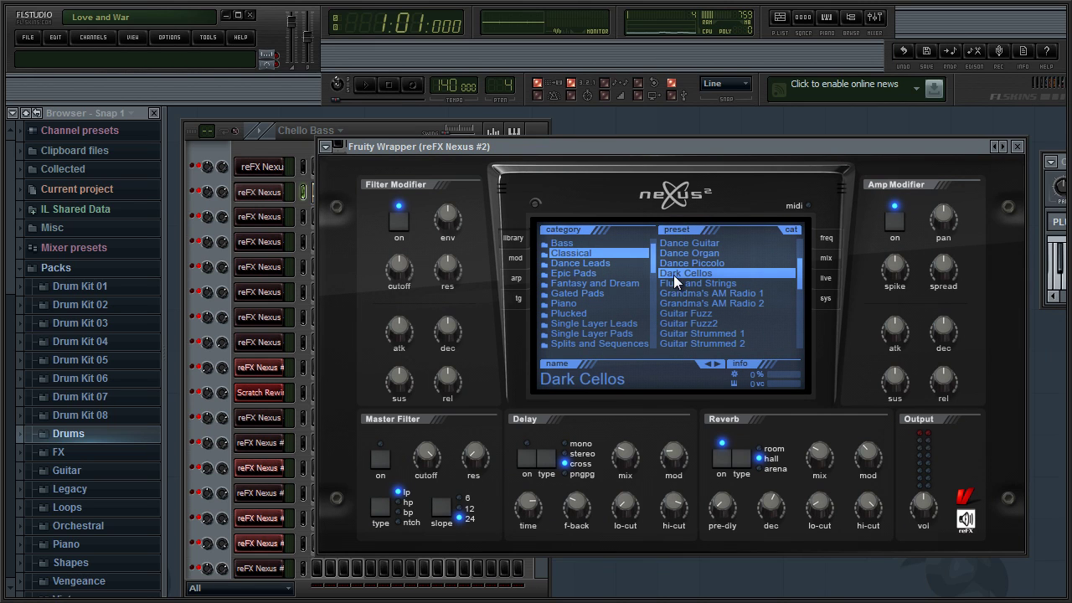
pyautogui.click(1019, 147)
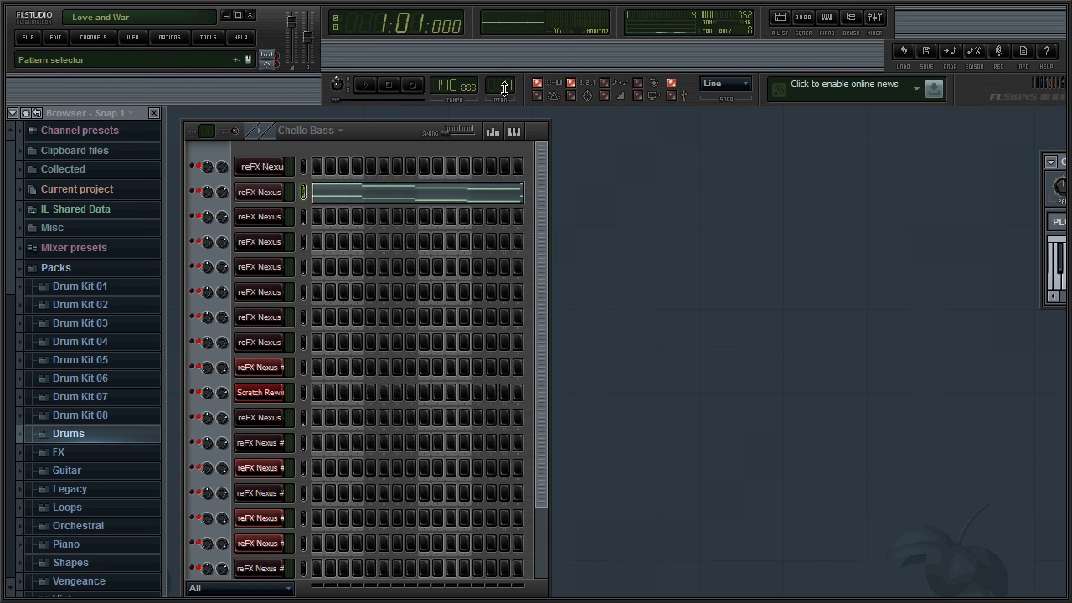
# Step: Switch to the Drums pattern and check the category and preset loaded in its reFX Nexus #4 plugin
pyautogui.scroll(1, 504, 89)
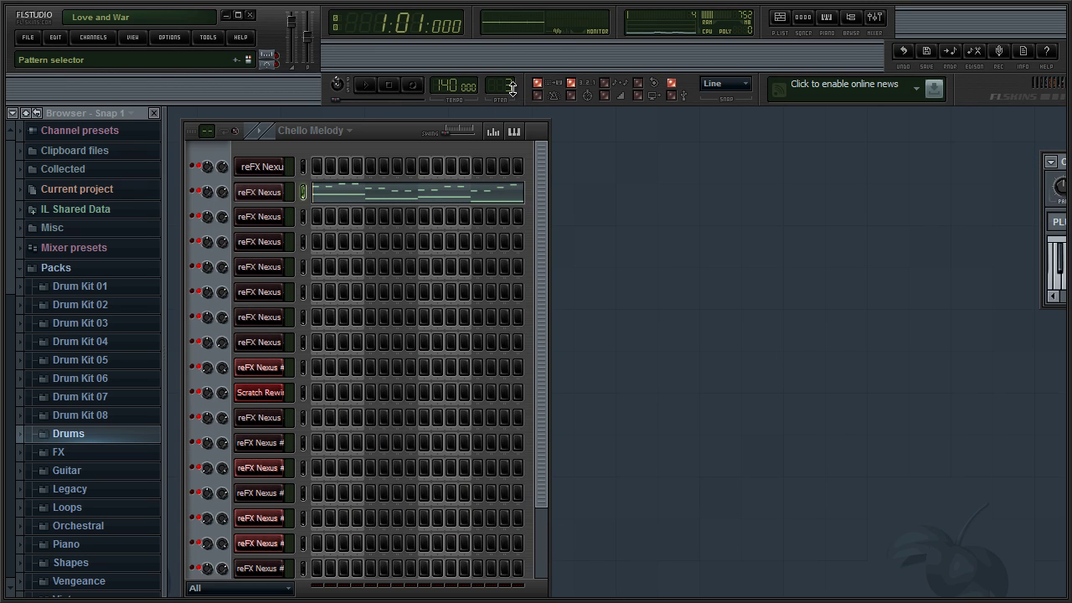
pyautogui.moveTo(511, 87); pyautogui.dragTo(513, 76)
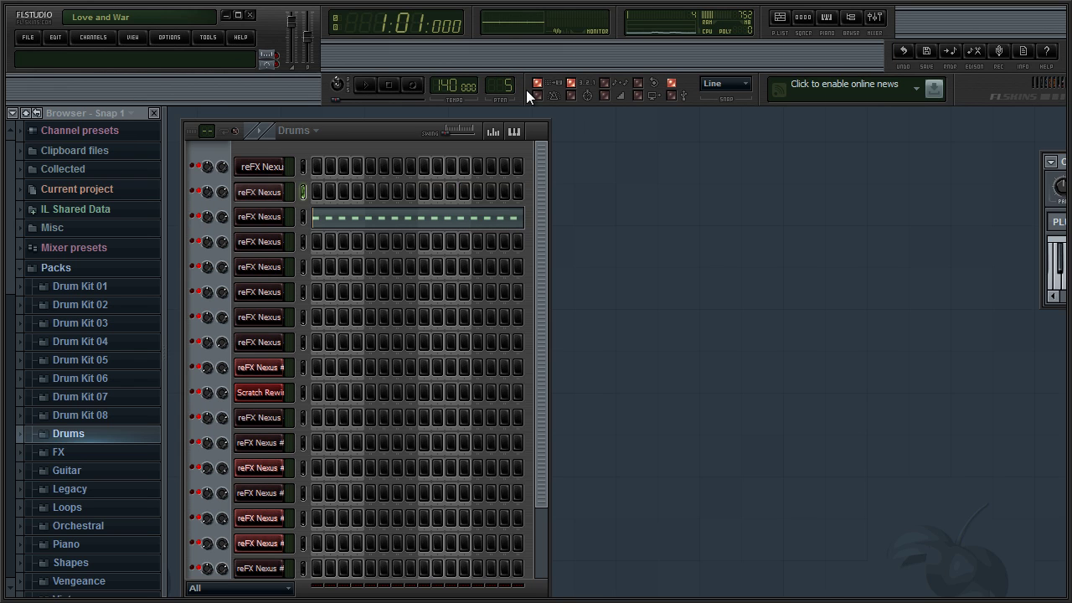
pyautogui.click(266, 219)
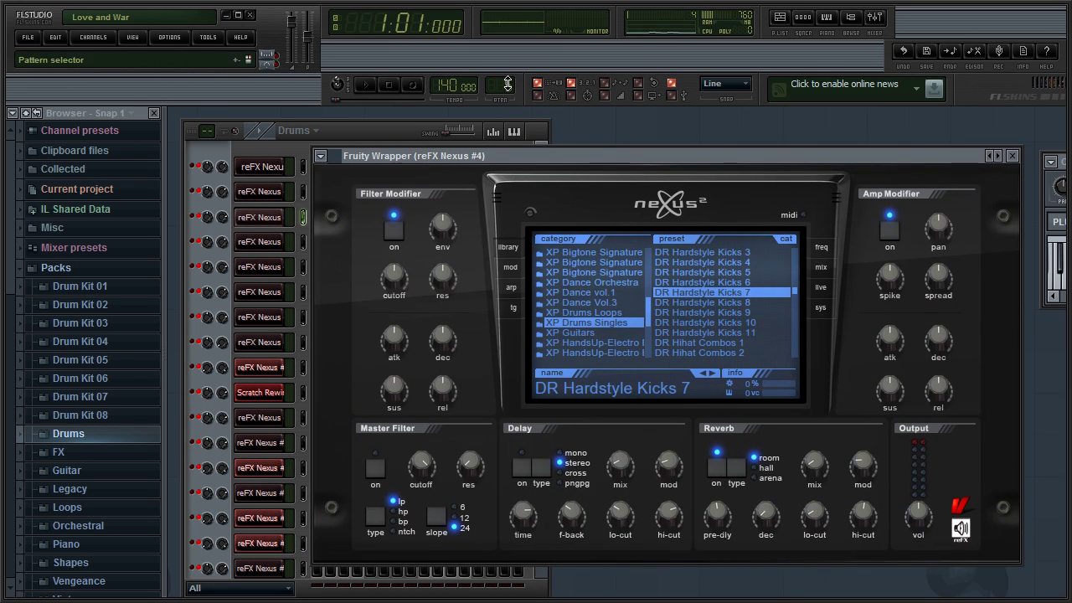
pyautogui.press('F5')
pyautogui.click(1057, 112)
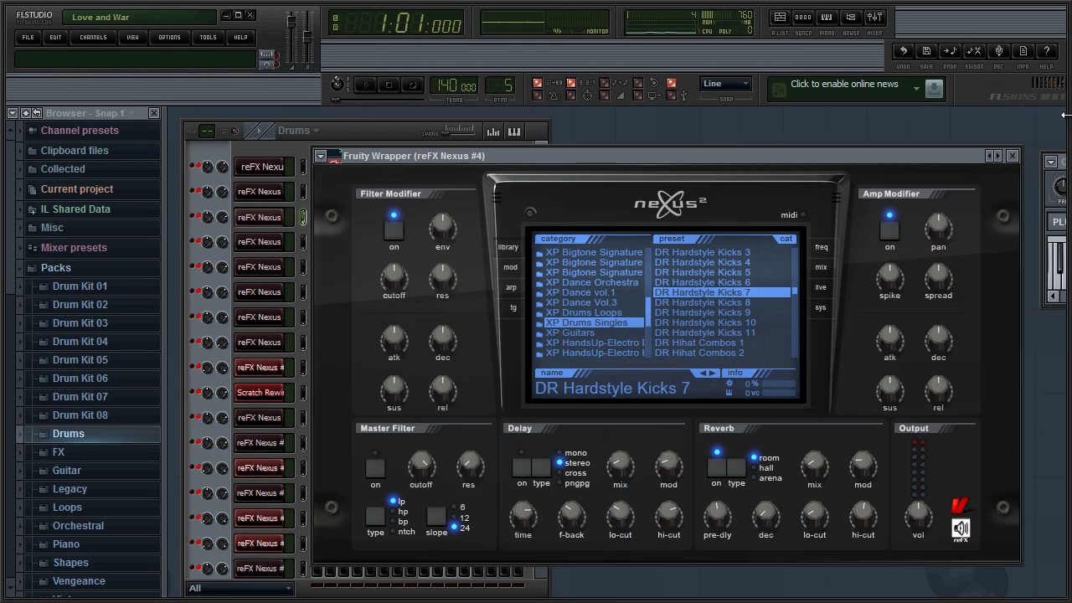
pyautogui.moveTo(645, 159); pyautogui.dragTo(663, 152)
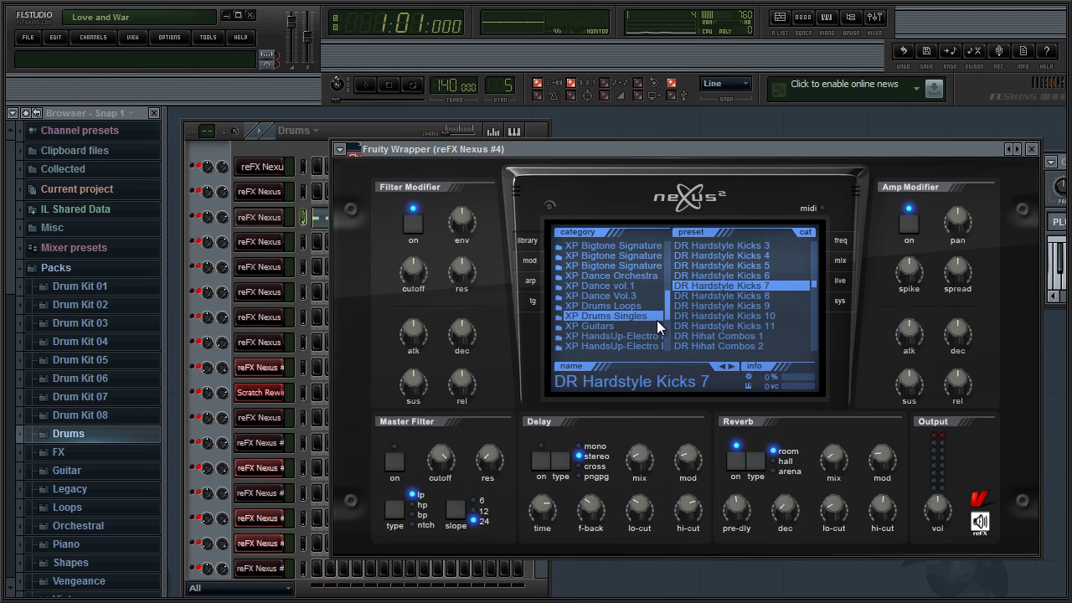
# Step: Close the reFX Nexus #4 plugin window and play a short part of the Drums pattern
pyautogui.click(1033, 150)
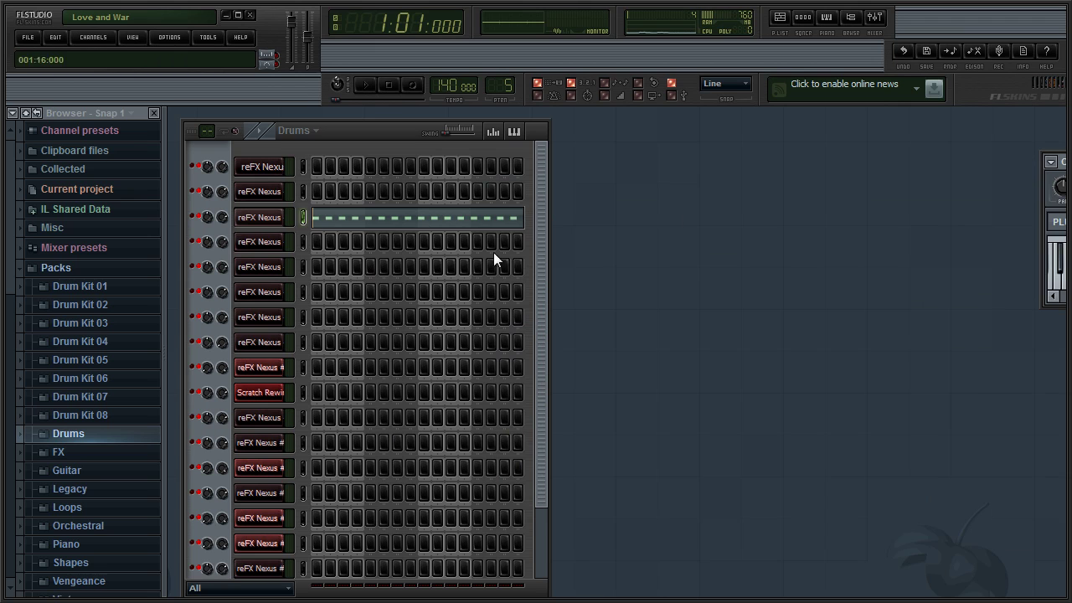
pyautogui.click(365, 85)
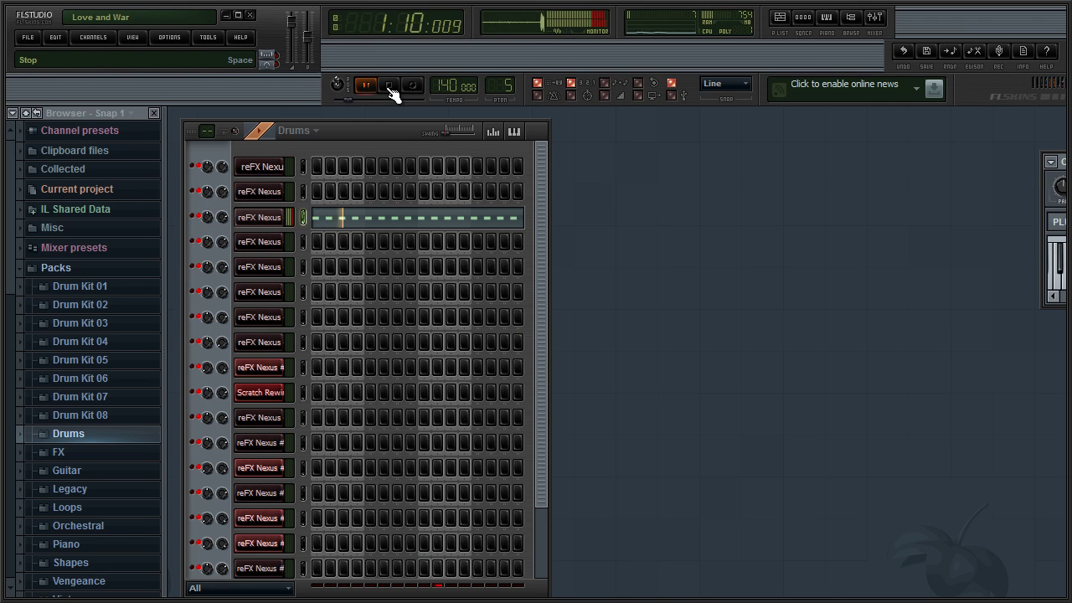
pyautogui.click(390, 87)
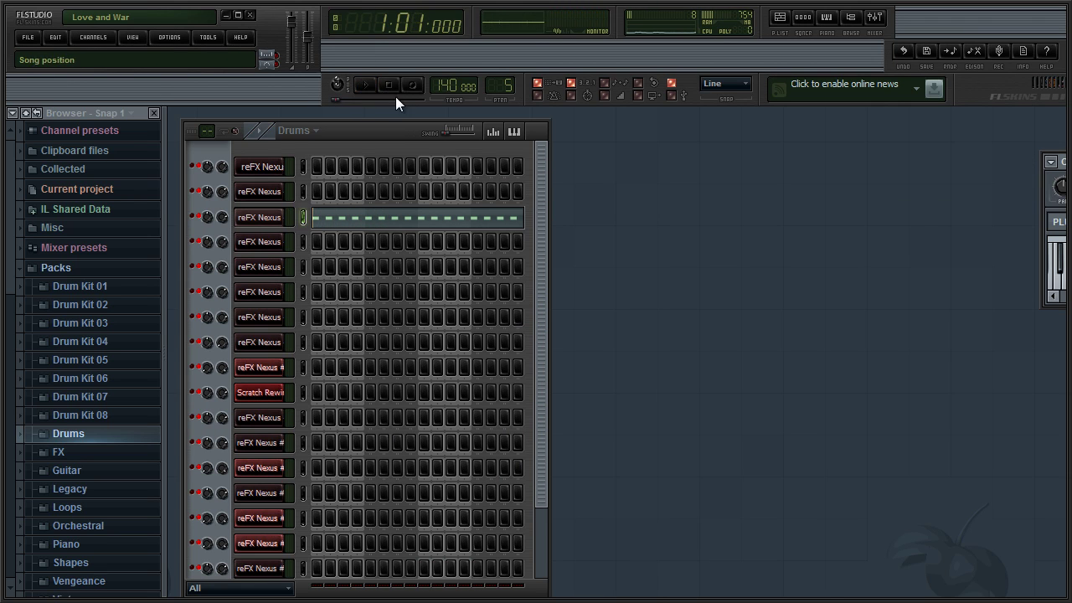
# Step: Switch to the Techno Bass pattern and check the category and preset loaded in its reFX Nexus #3 plugin
pyautogui.scroll(1, 509, 80)
pyautogui.press('F5')
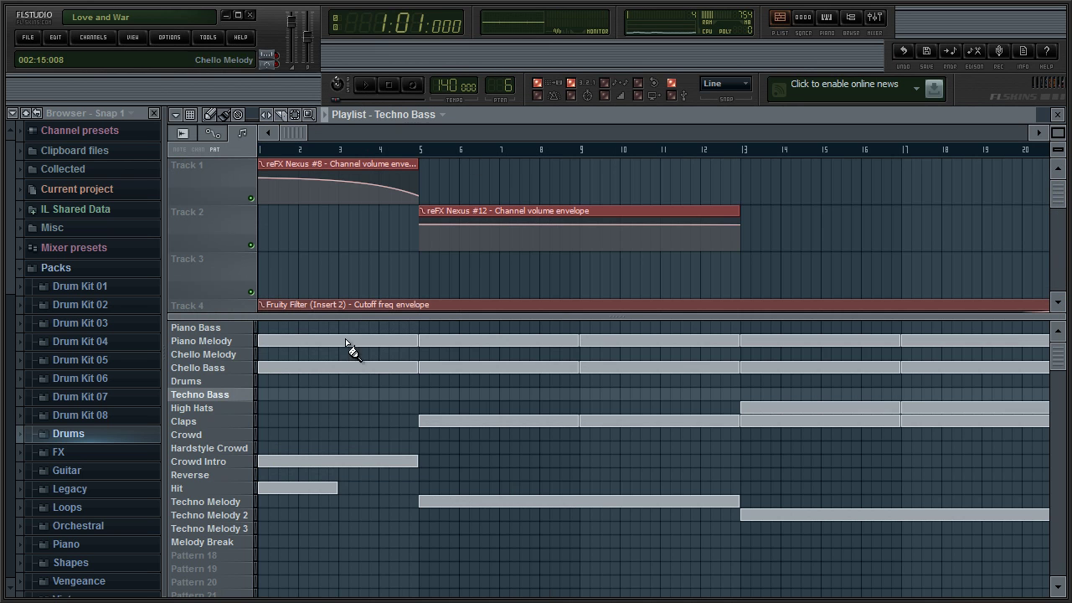
pyautogui.click(1059, 116)
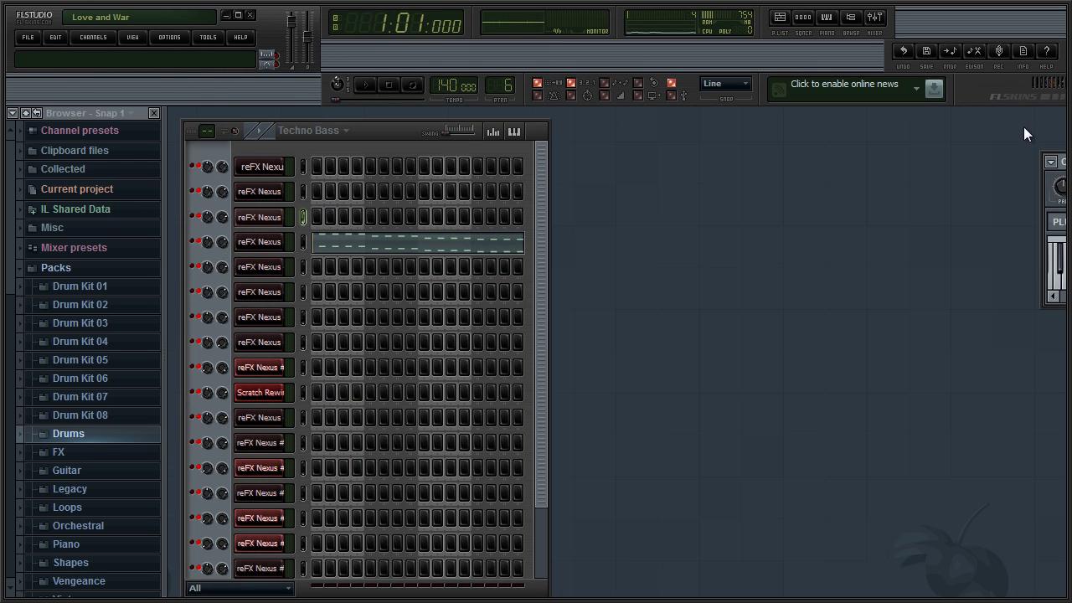
pyautogui.click(277, 242)
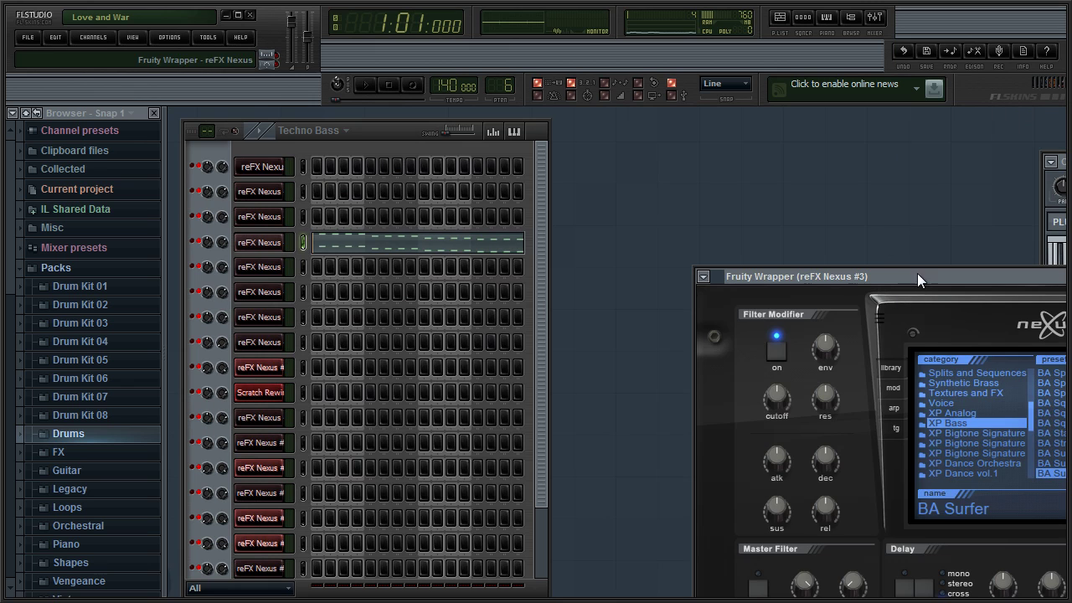
pyautogui.moveTo(917, 273); pyautogui.dragTo(566, 157)
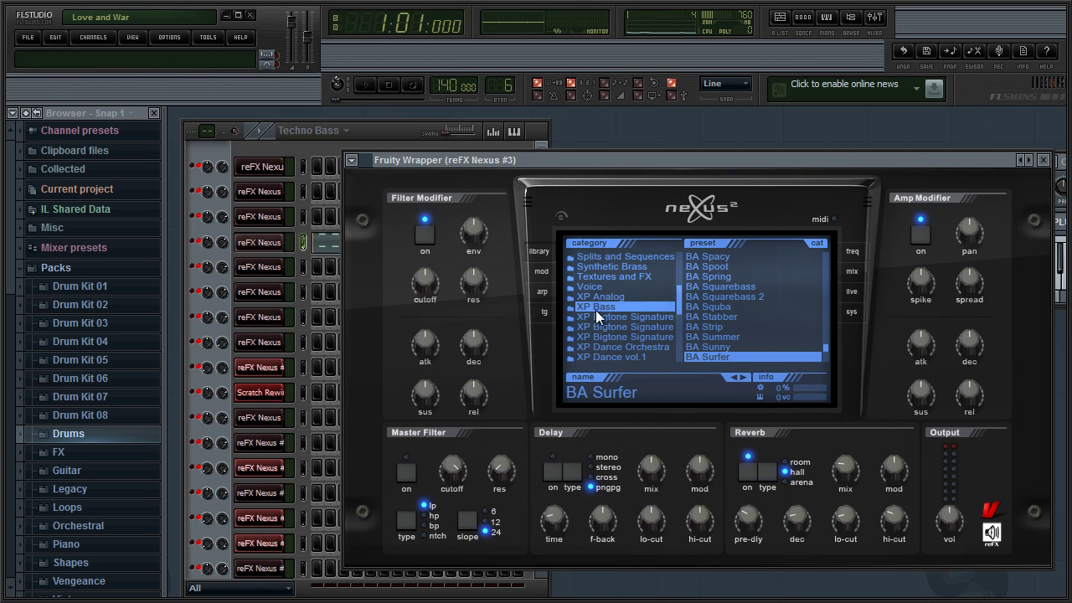
# Step: Play the Techno Bass pattern while viewing its reFX Nexus #3 notes in the piano roll, and halt playback
pyautogui.click(341, 130)
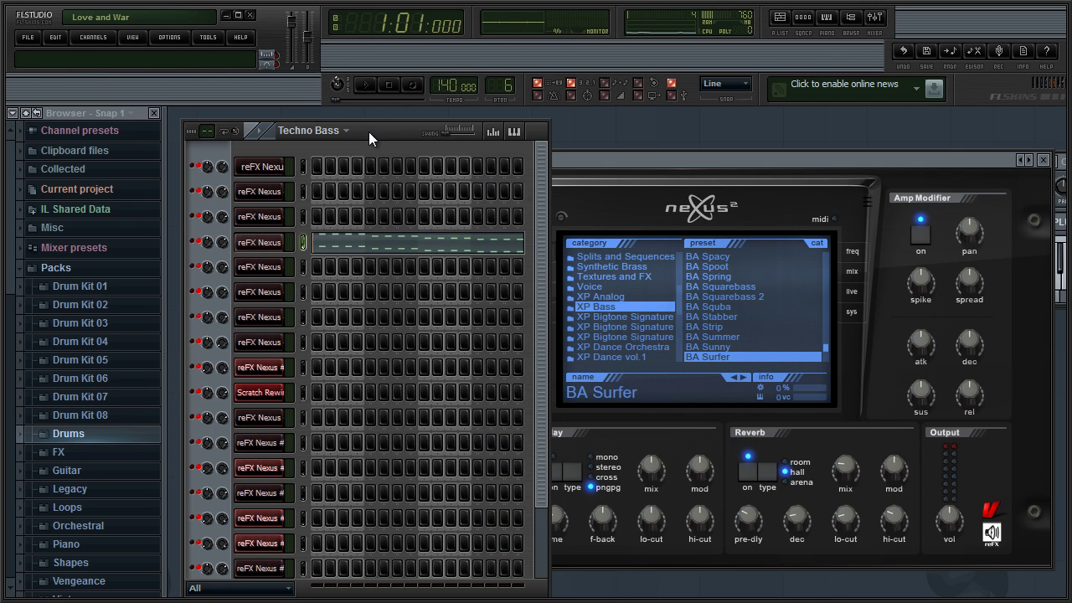
pyautogui.click(366, 84)
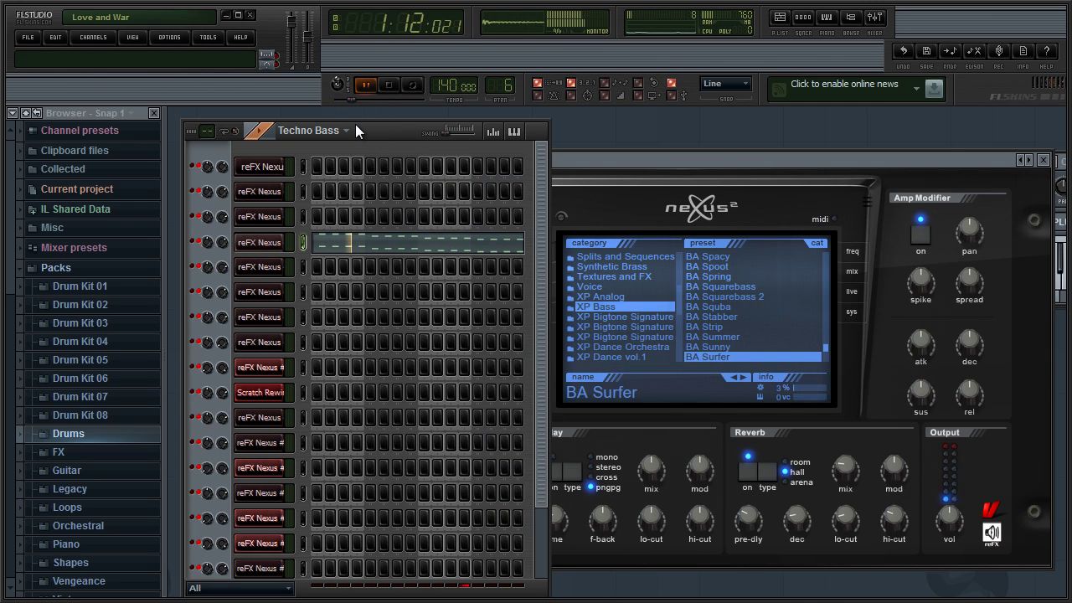
pyautogui.rightClick(277, 242)
pyautogui.click(308, 243)
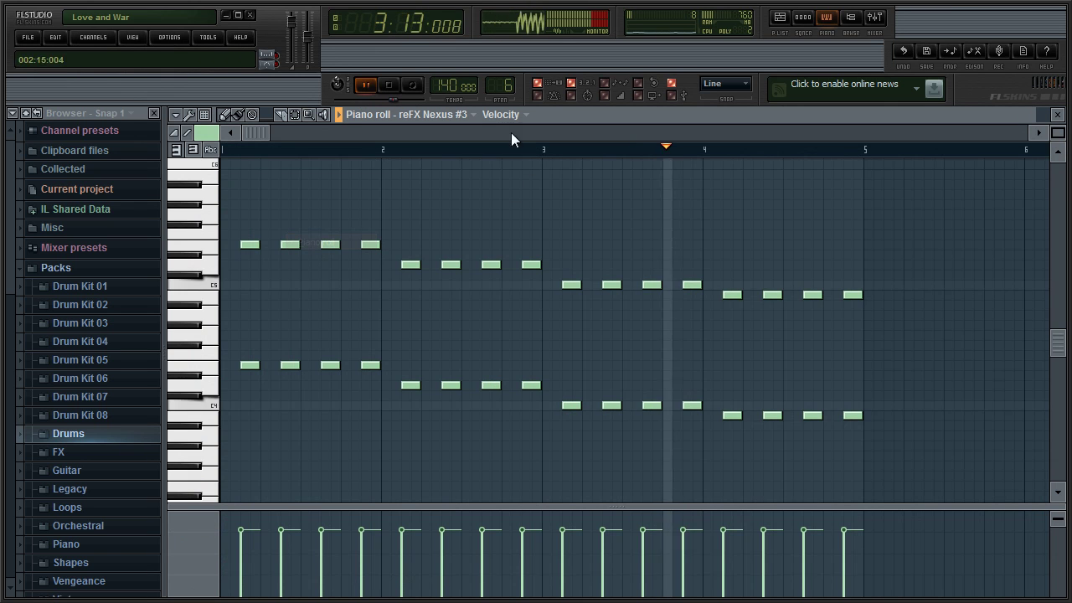
pyautogui.click(370, 87)
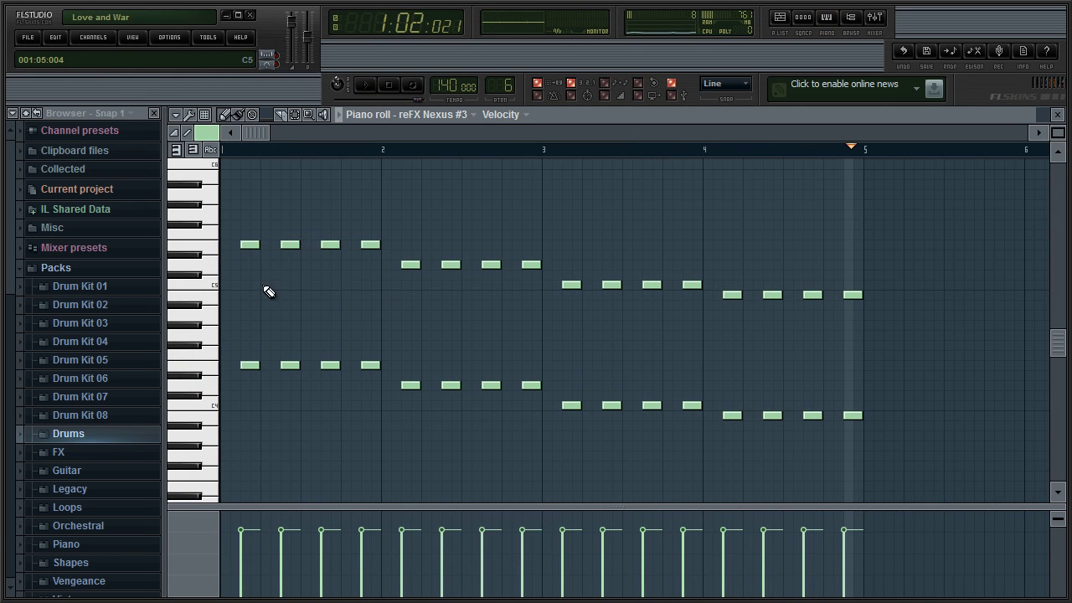